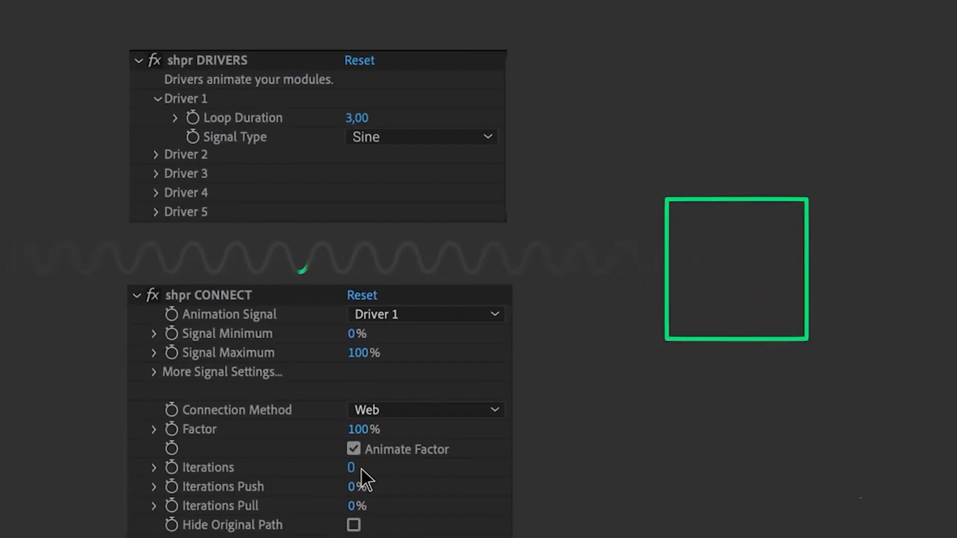
Step: Increase the Iterations of the shpr CONNECT effect and the Sequence of the shpr SPIN effect
left_click_drag(360, 467, 407, 470)
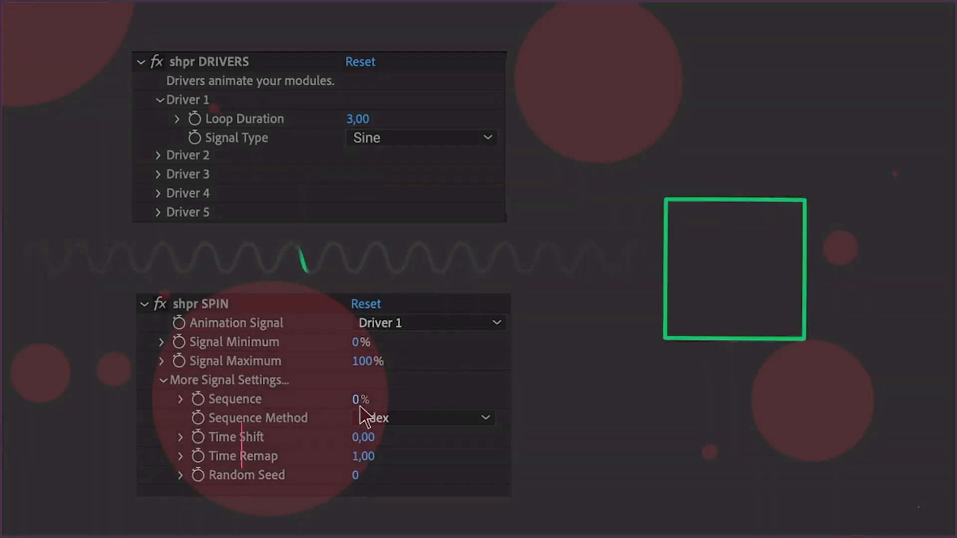
left_click_drag(360, 405, 416, 413)
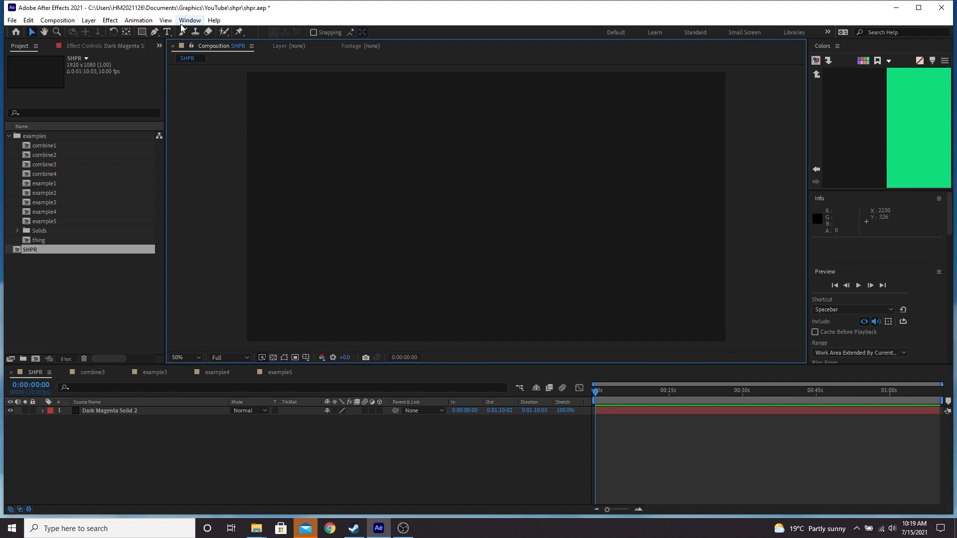
Step: Open the shpr.jsxbin script panel and enlarge it until the whole module list fits
left_click(189, 21)
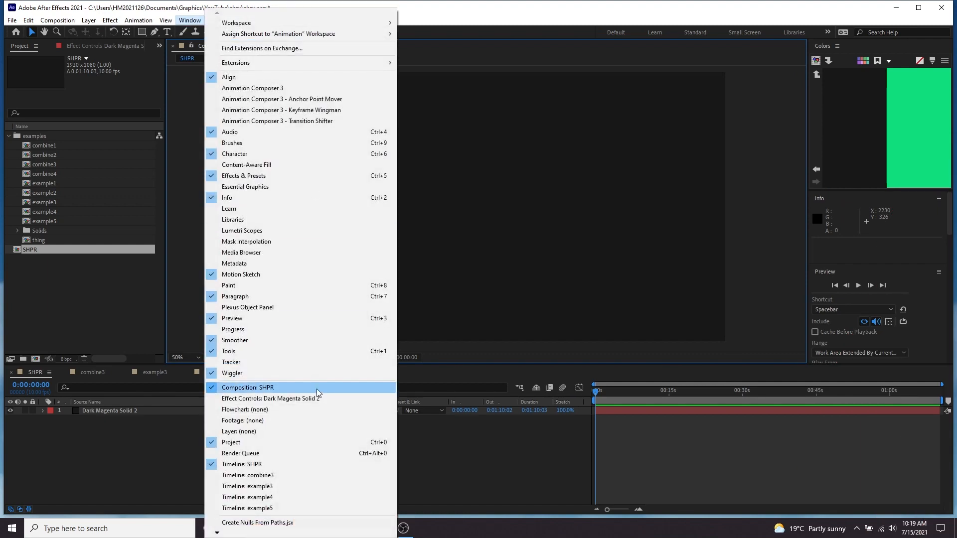
mouse_move(225, 532)
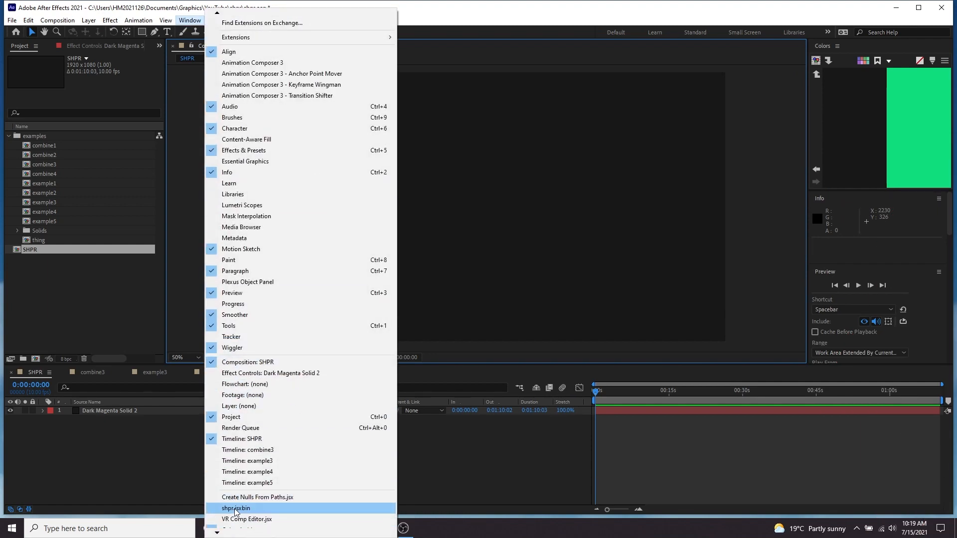
left_click(235, 508)
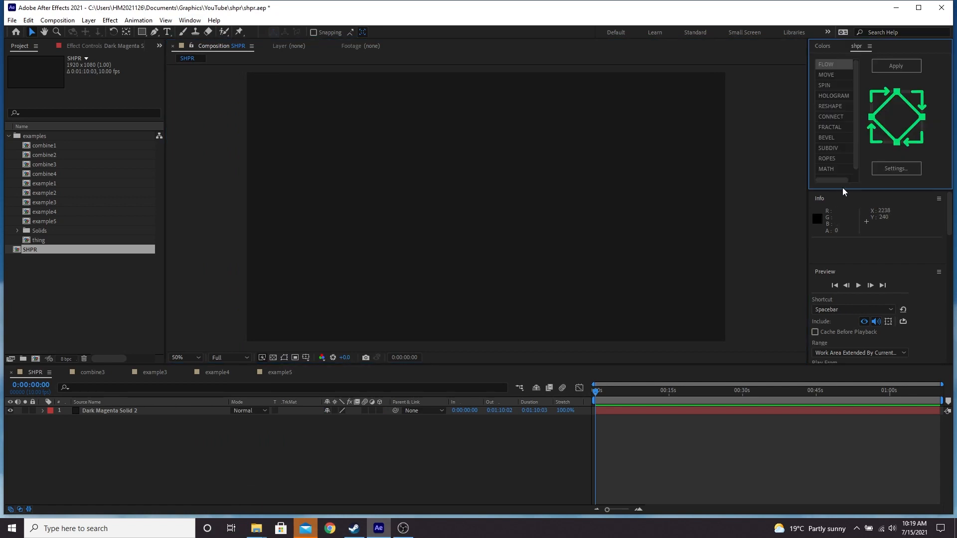
left_click_drag(844, 192, 843, 202)
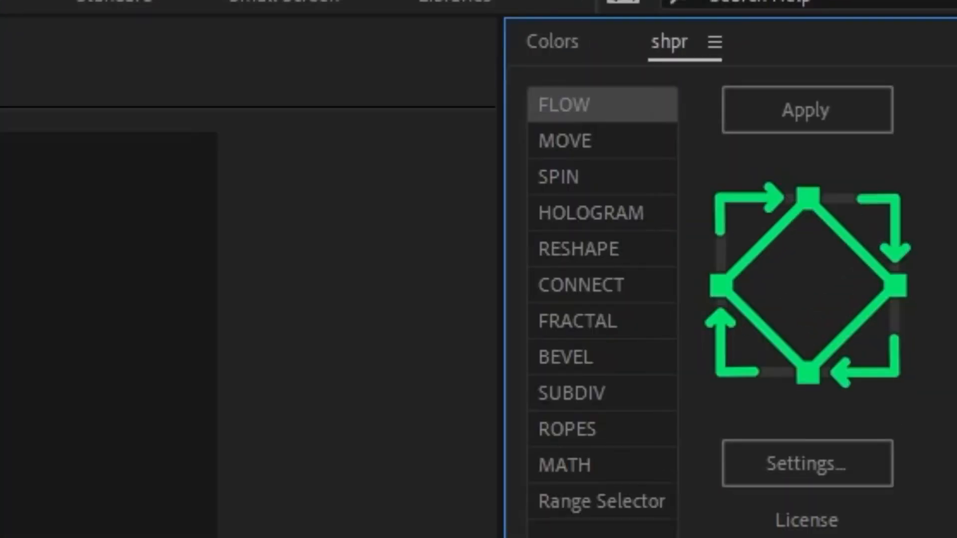
left_click_drag(504, 149, 412, 149)
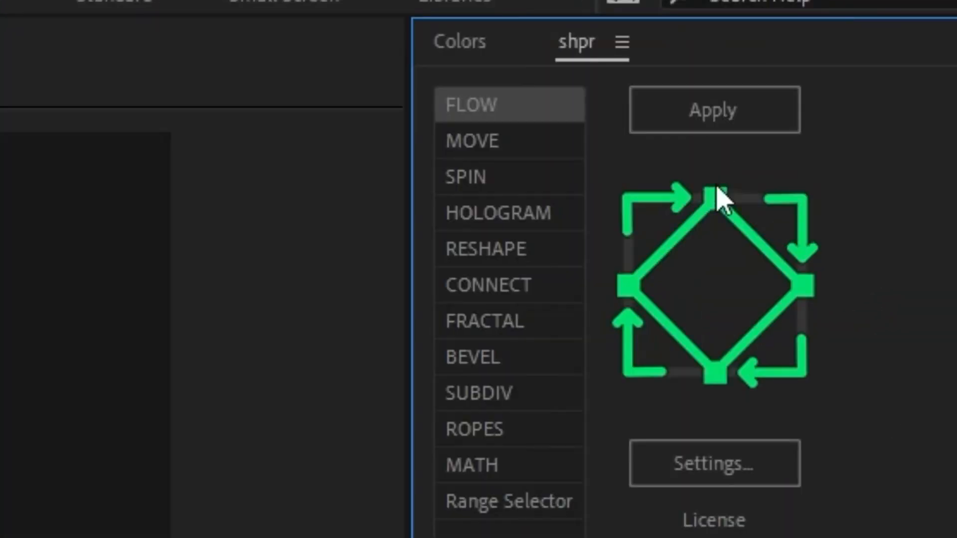
Step: Apply the FLOW module to generate an animated square in the SHPR composition and preview it
left_click(720, 126)
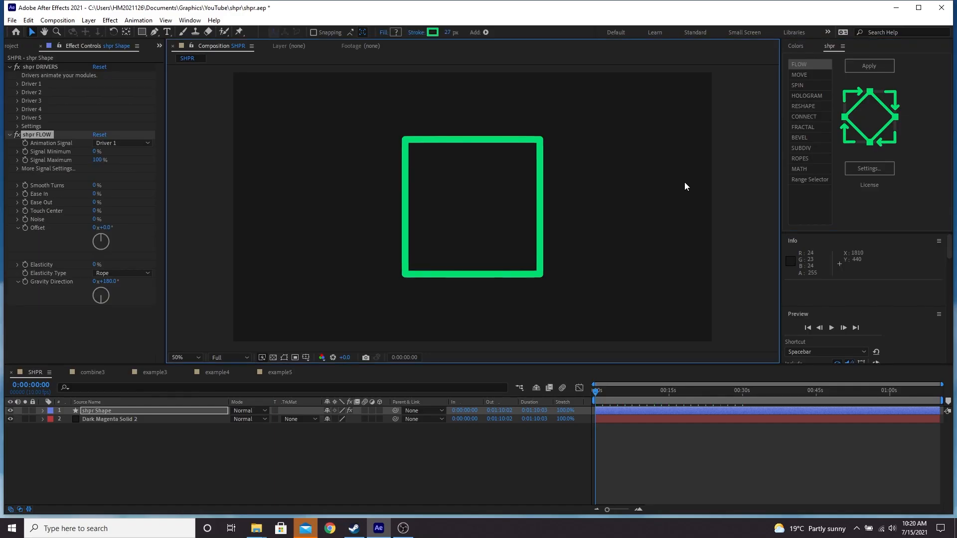
key("space")
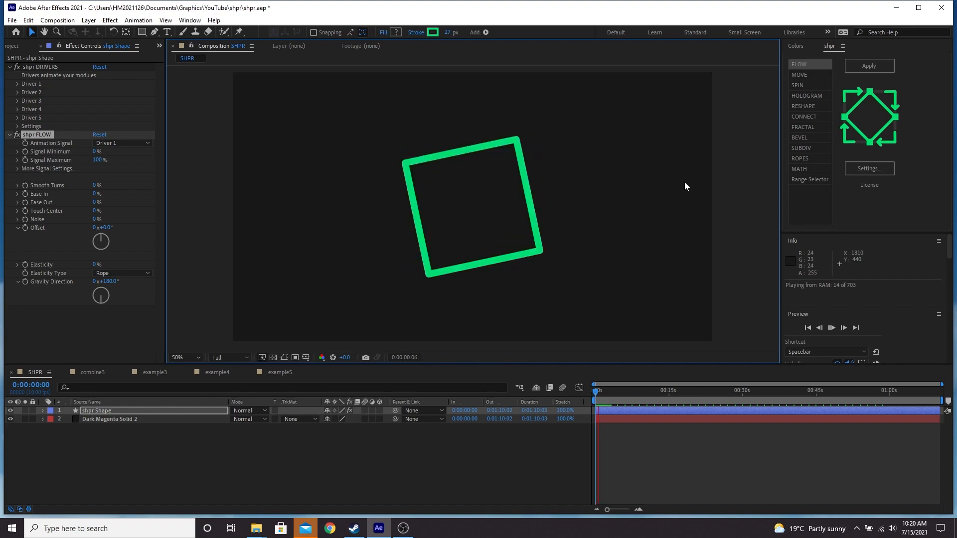
Step: Set the Signal Maximum of the shpr FLOW effect to 50% and preview the animation
left_click(111, 171)
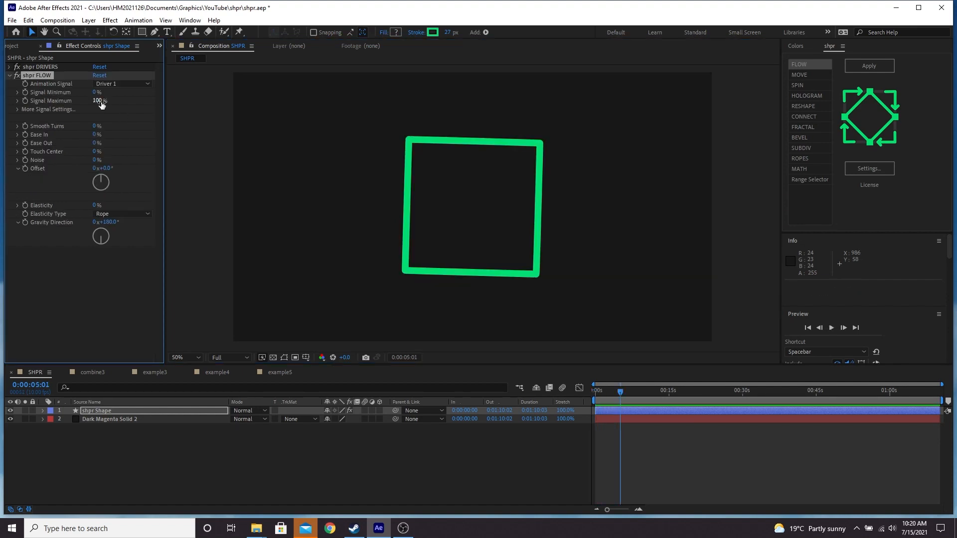
type("50")
key("Return")
key("space")
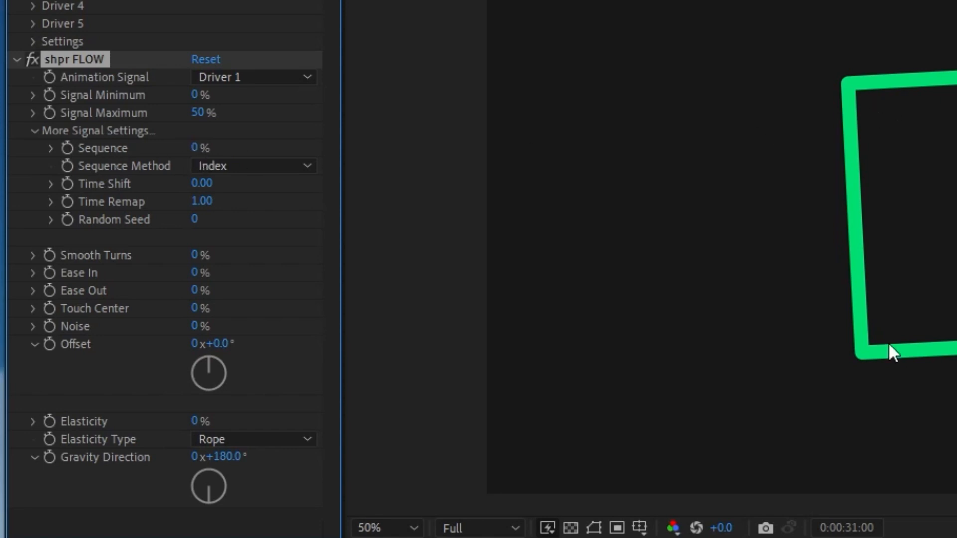
Step: Set the Sequence in the shpr FLOW effect's additional signal settings to 20%
left_click(193, 152)
type("20")
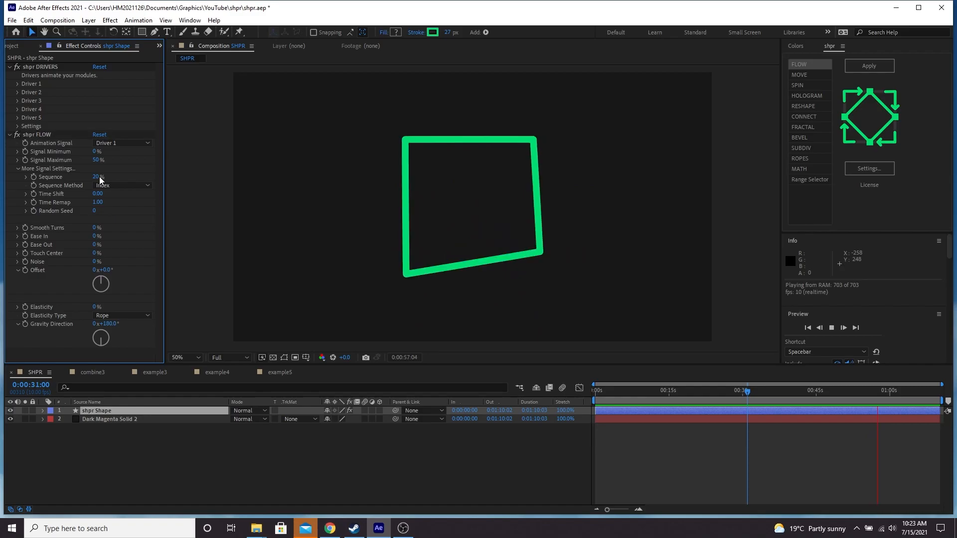
left_click(98, 177)
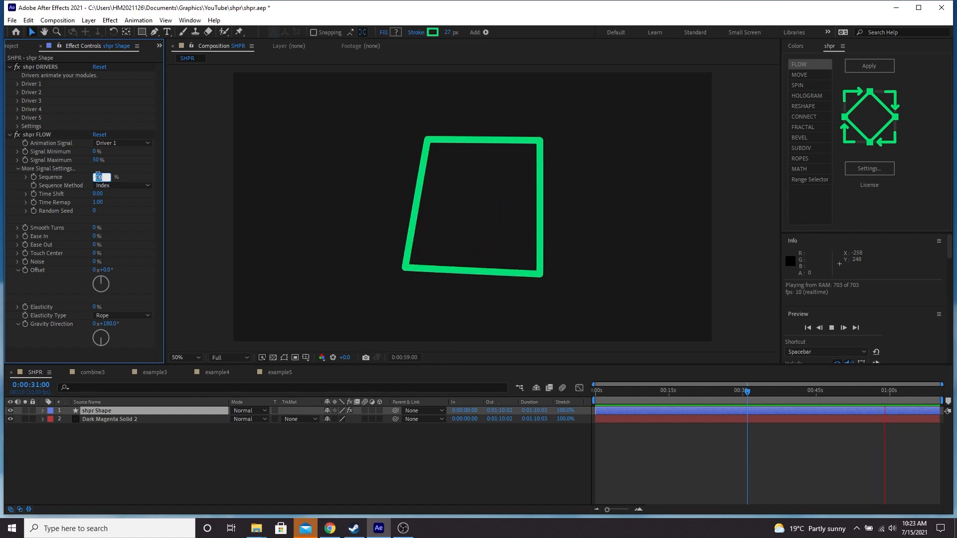
key("Return")
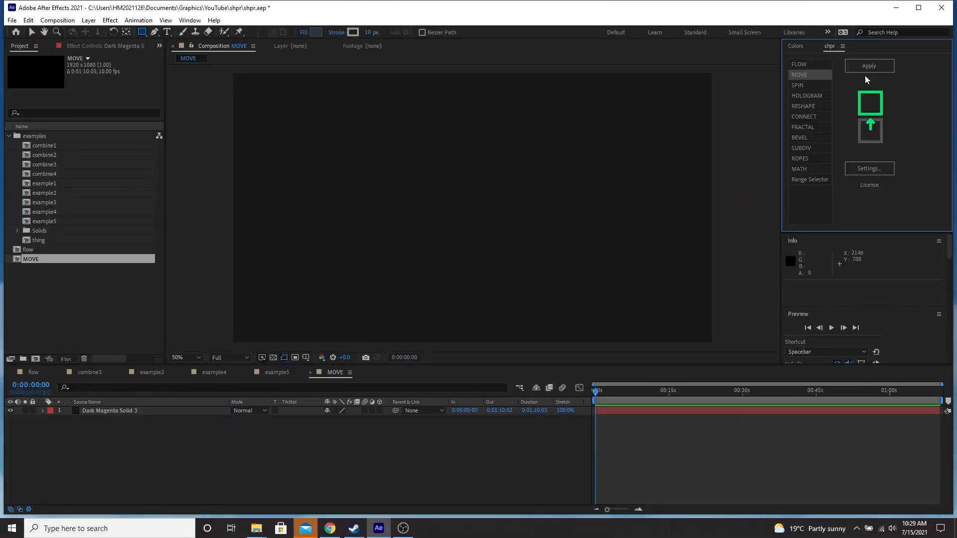
Step: Apply the MOVE module in the MOVE composition and preview the moving square
left_click(870, 73)
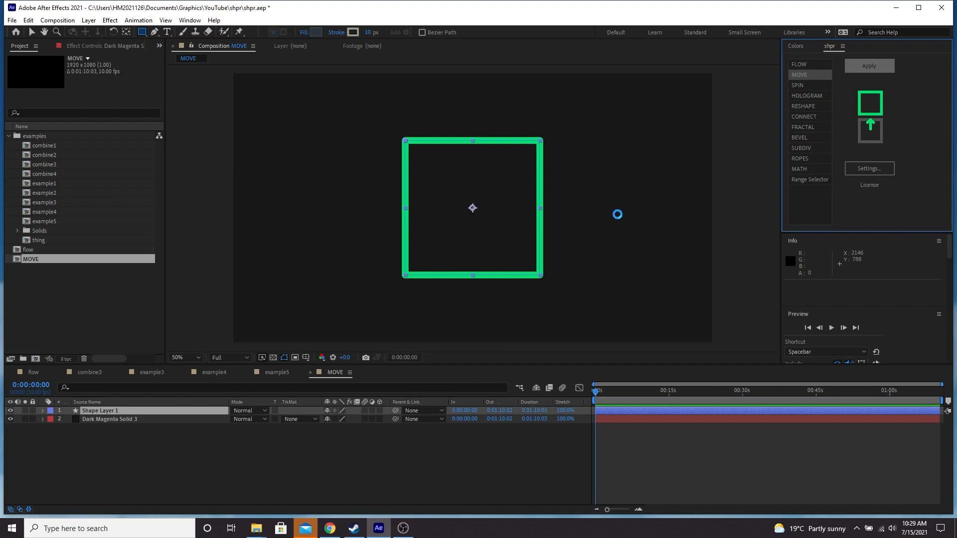
key("space")
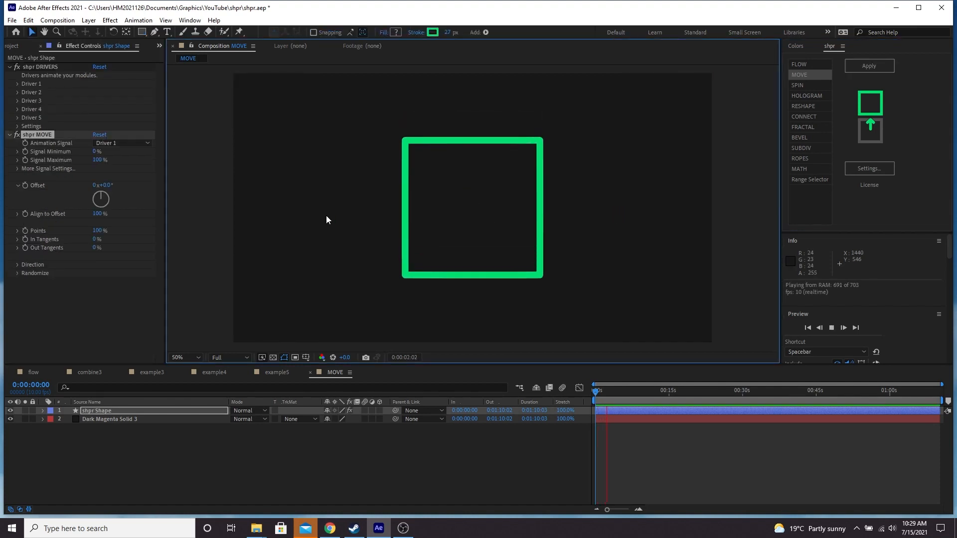
Step: Expand the additional signal settings of shpr MOVE and set its Sequence to 80%
left_click(18, 169)
type("8")
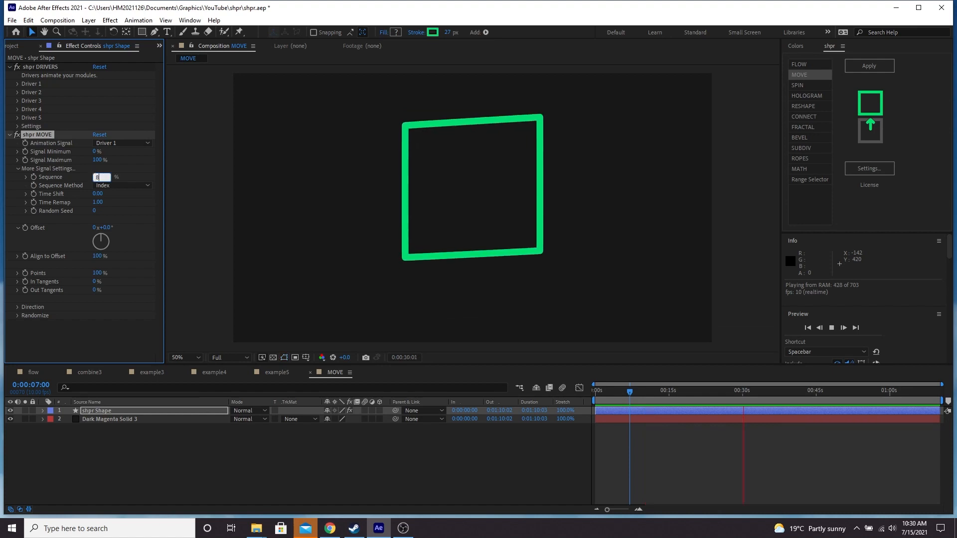
type("0")
key("Return")
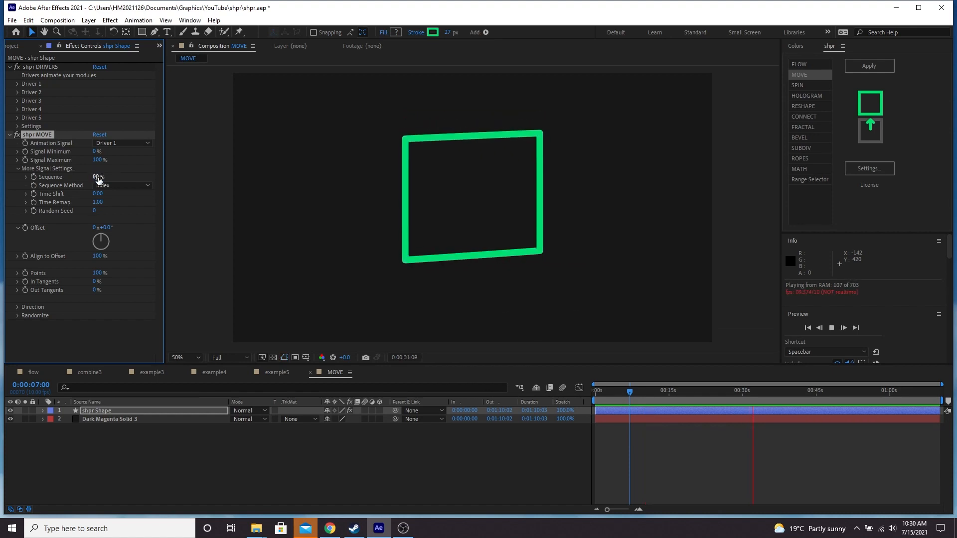
Step: Set the shpr MOVE effect's Sequence to 0% and its Signal Maximum to 300%
left_click(98, 177)
type("0")
key("shift+Tab")
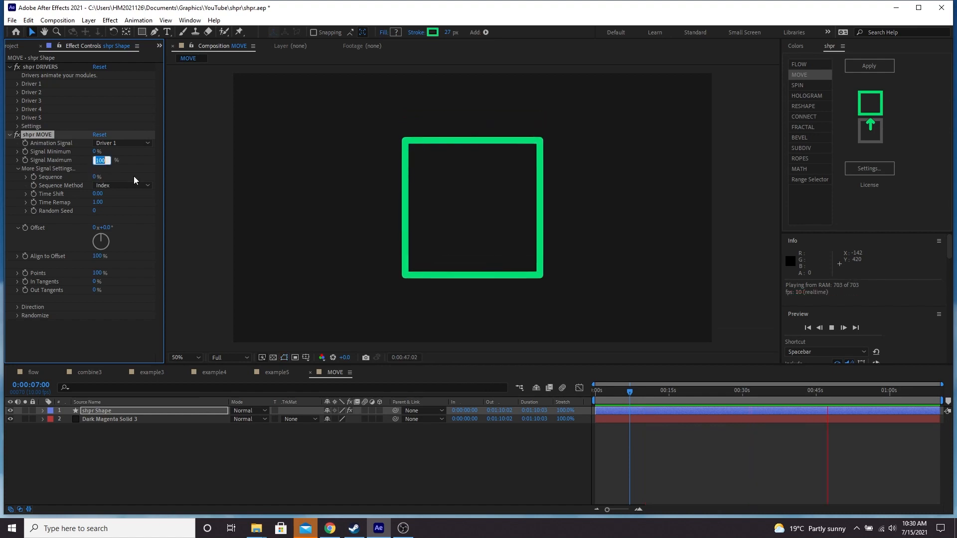
type("300")
key("Return")
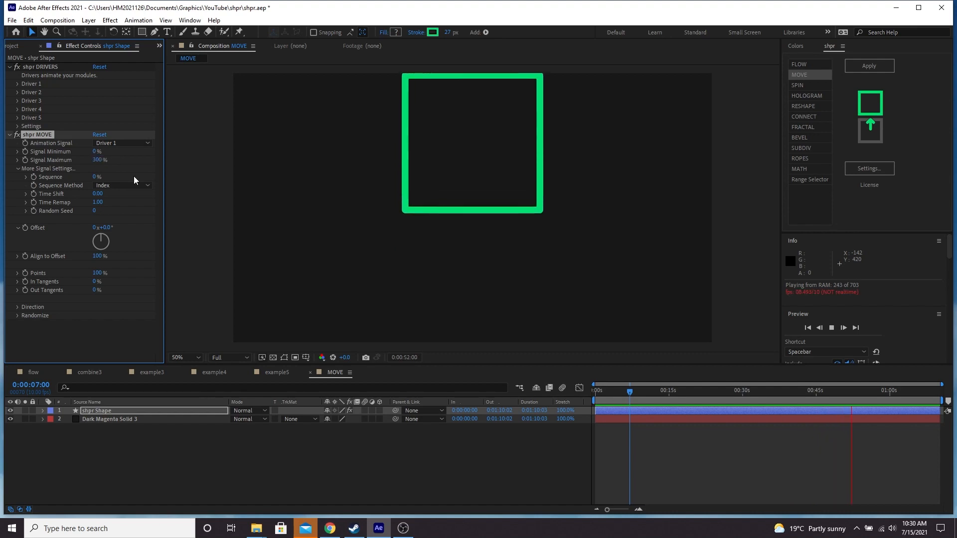
Step: Change Driver 1's Signal Type to Alert and preview the motion
left_click(103, 101)
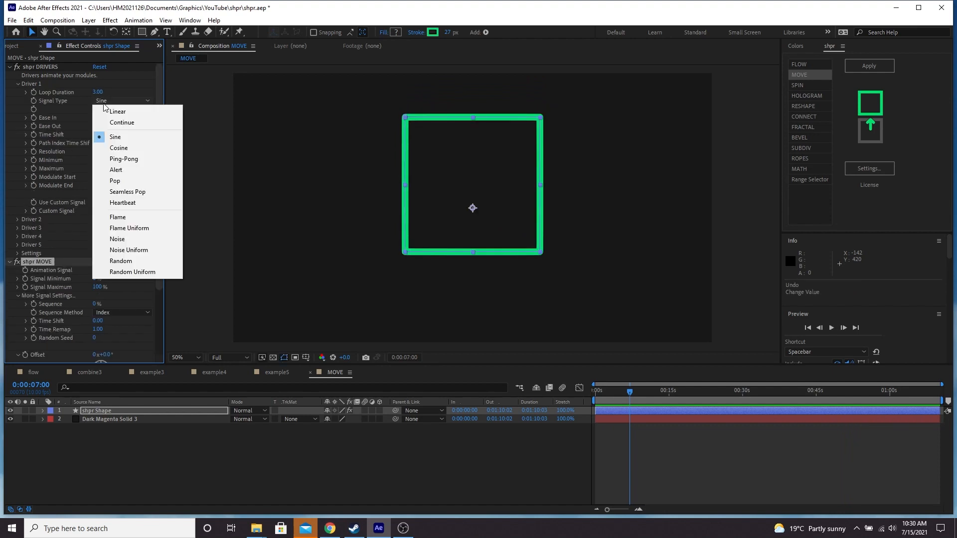
left_click(116, 170)
key("space")
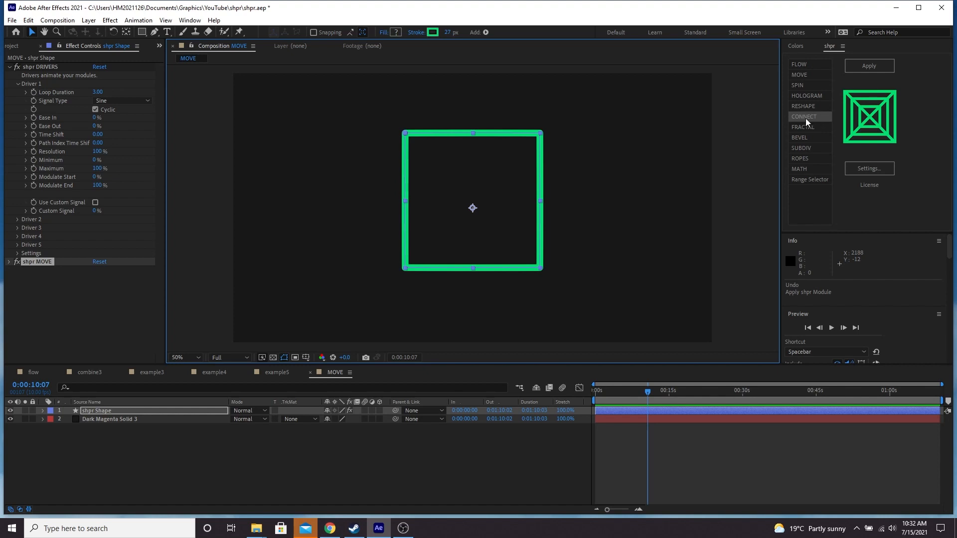
Step: Apply the CONNECT module to the shpr Shape layer and preview it combined with MOVE
left_click(866, 71)
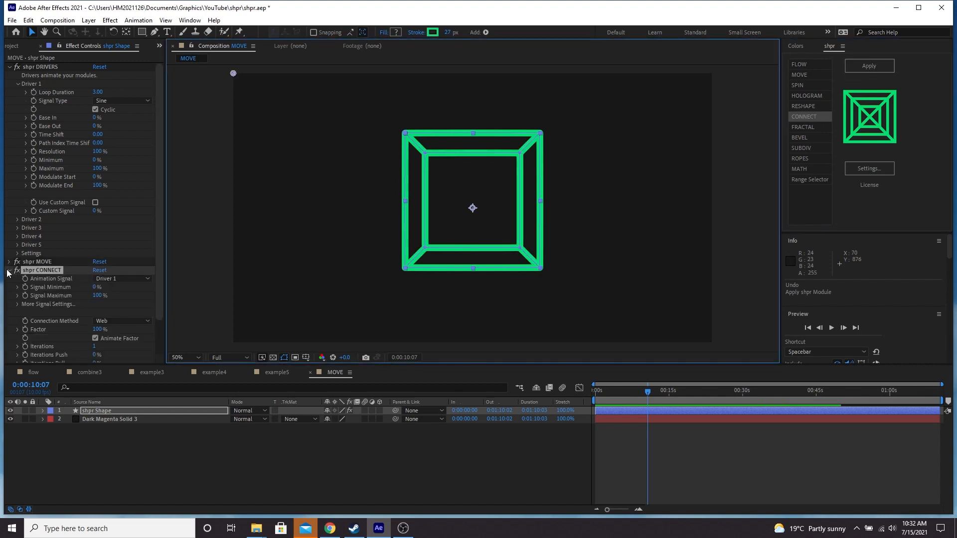
scroll(20, 277, "down", 2)
key("space")
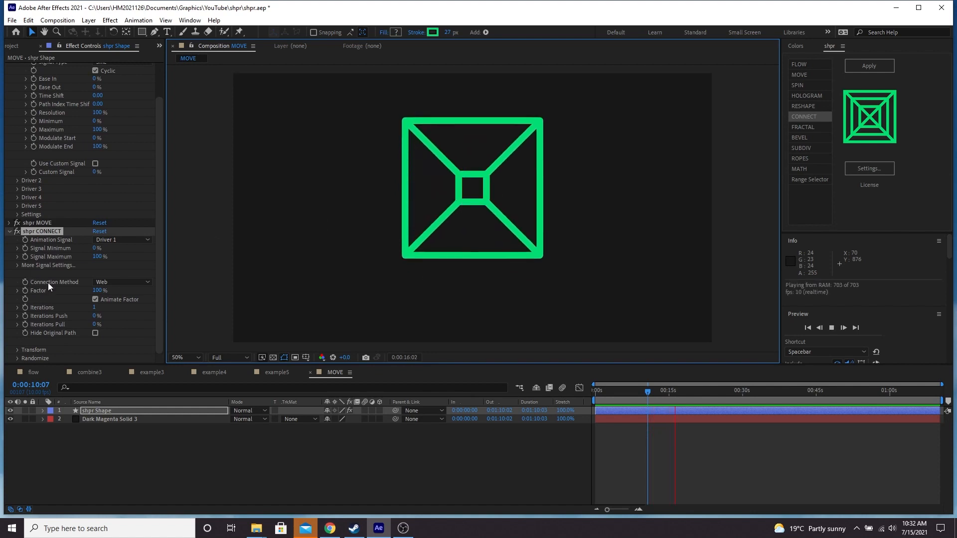
key("space")
key("space")
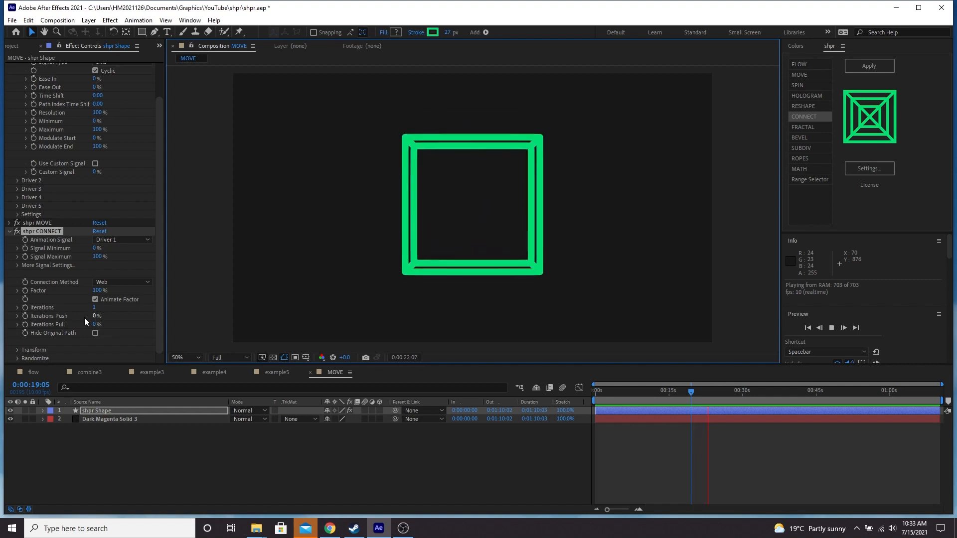
key("space")
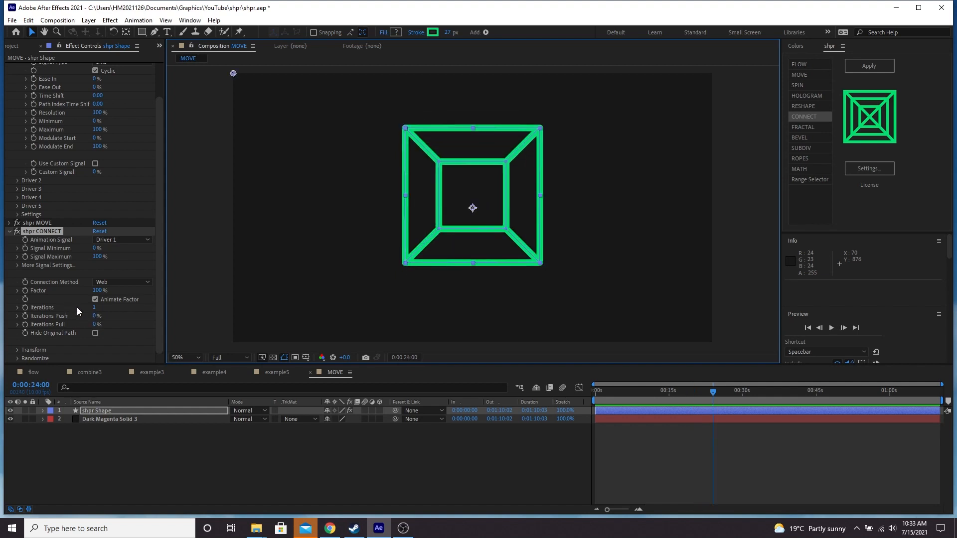
Step: Set the Iterations of the shpr CONNECT effect to 5 and preview the animation
left_click(94, 308)
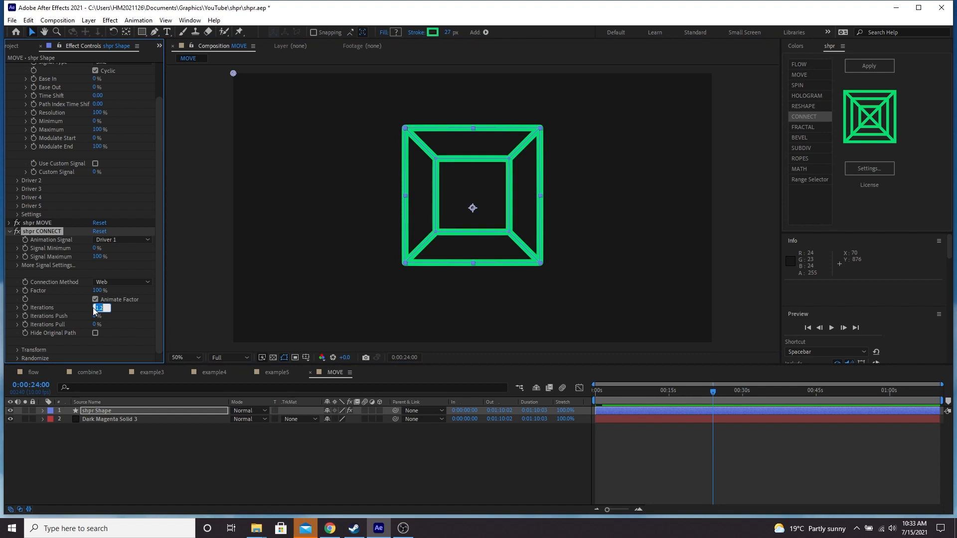
type("5")
key("Return")
key("space")
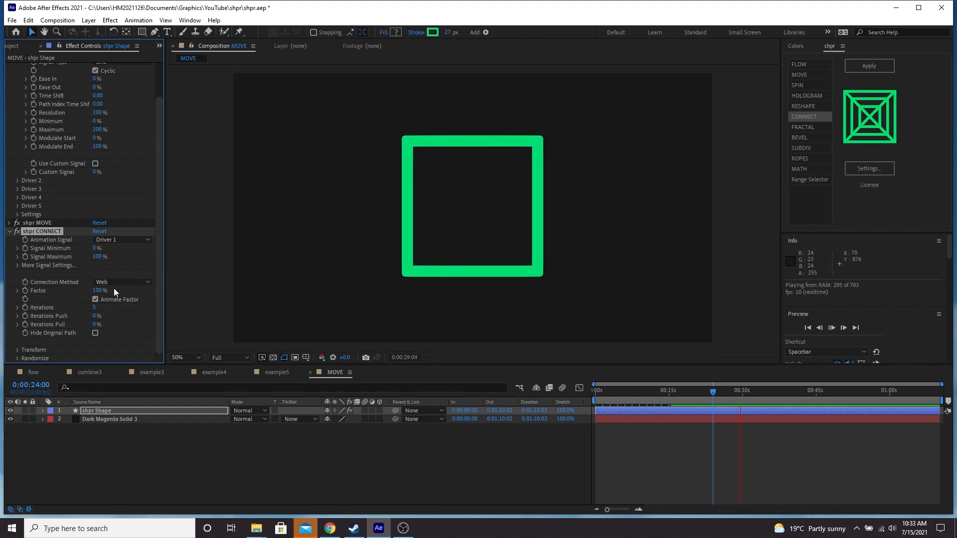
Step: Set the Iterations of the shpr CONNECT effect to 3 and preview the web pattern
left_click(94, 308)
type("3")
key("Return")
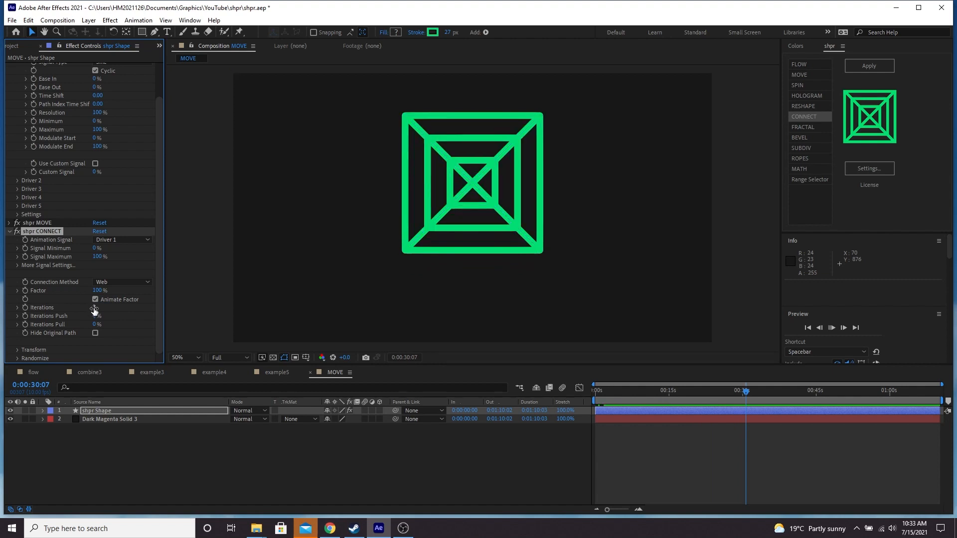
key("space")
Step: Change the shpr CONNECT effect's Connection Method to Arches and preview the square without its layer controls
left_click(121, 283)
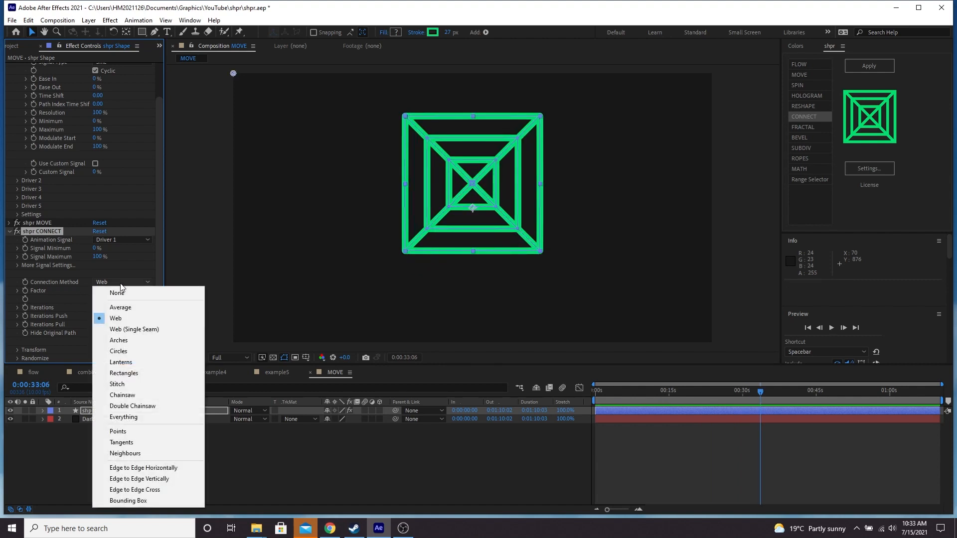
left_click(130, 340)
left_click(303, 277)
key("space")
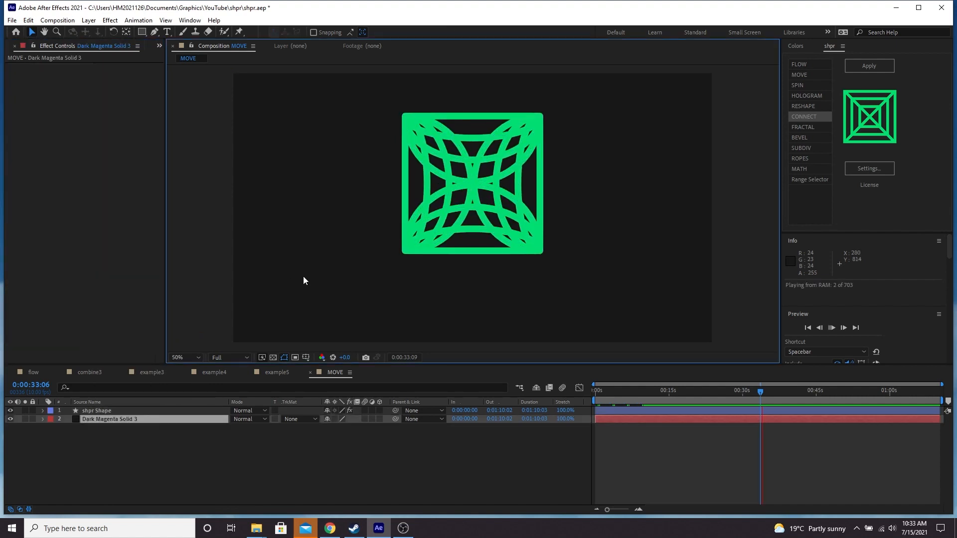
Step: List the effects applied to the shpr Shape layer and open the settings of shpr CONNECT
left_click(8, 47)
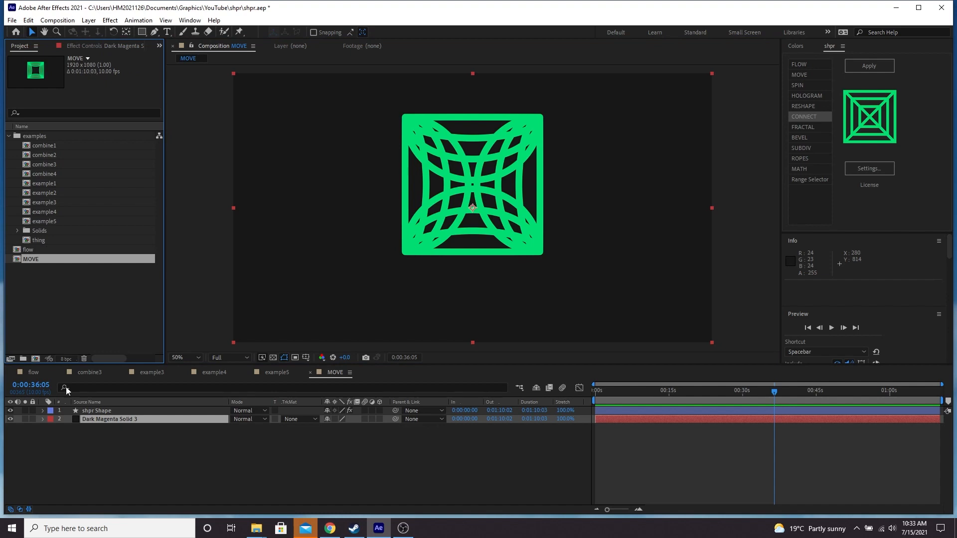
left_click(87, 411)
key("e")
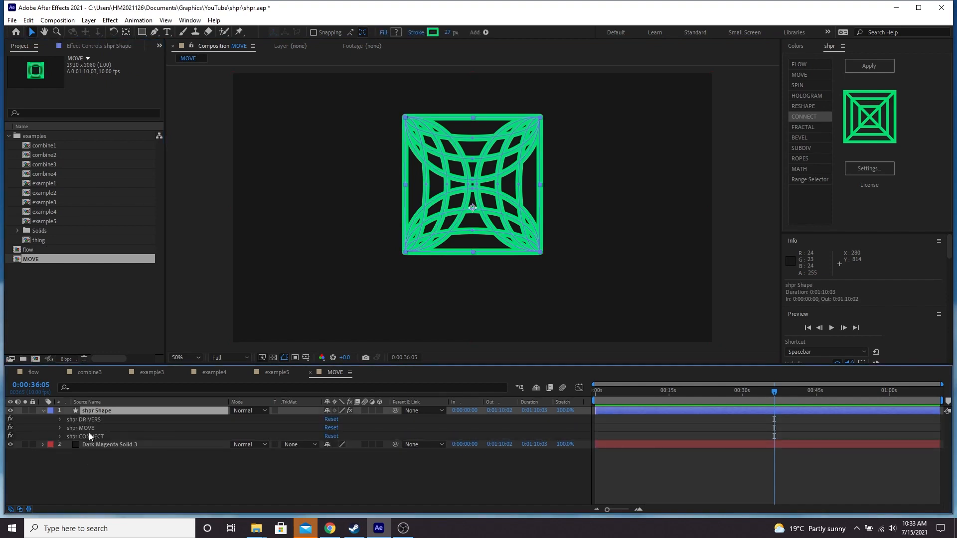
double_click(90, 437)
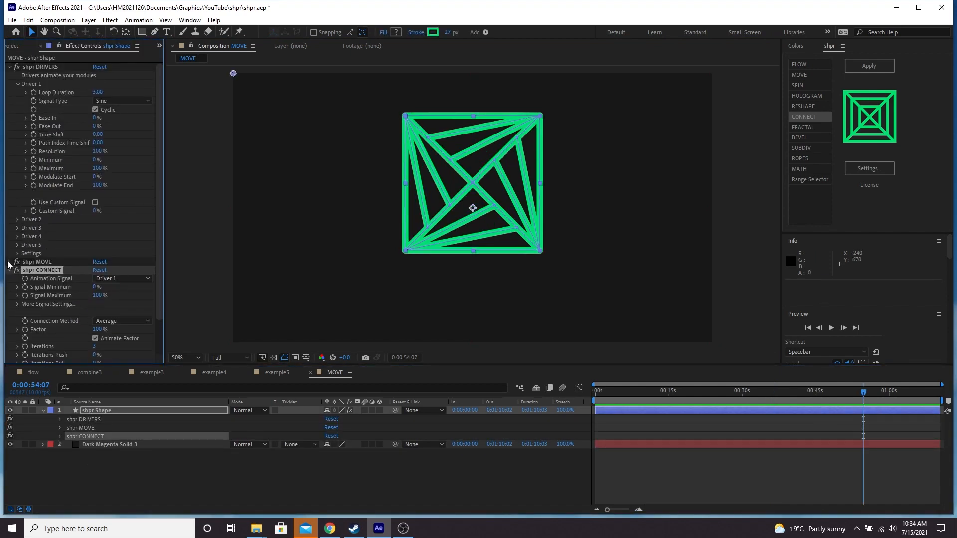
Step: Set the Animation Signal of the shpr CONNECT effect to Driver 2
left_click(40, 263)
left_click(37, 271)
left_click(104, 280)
left_click(120, 314)
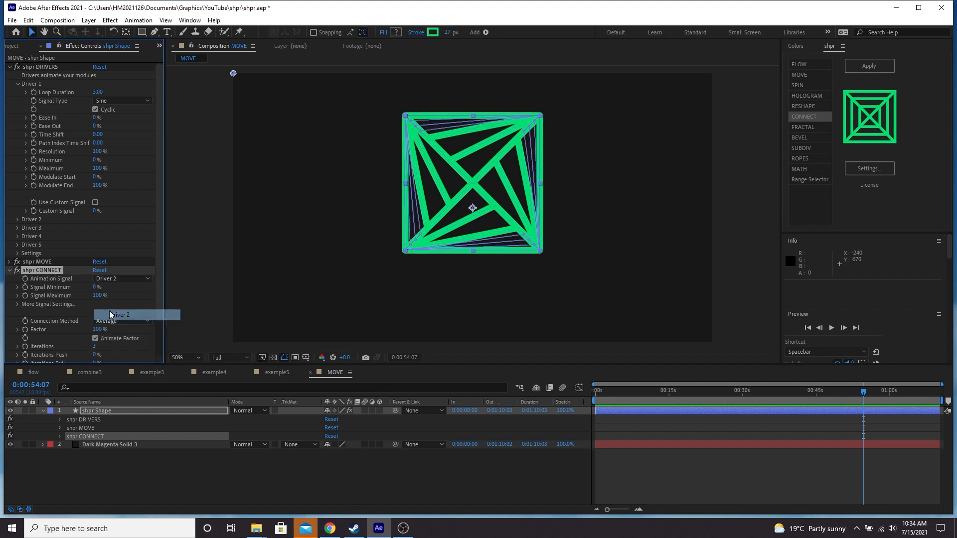
Step: Set the Signal Type of Driver 2 in the shpr DRIVERS effect to Continue
left_click(10, 269, "ctrl")
left_click(10, 67)
left_click(22, 90)
left_click(20, 91)
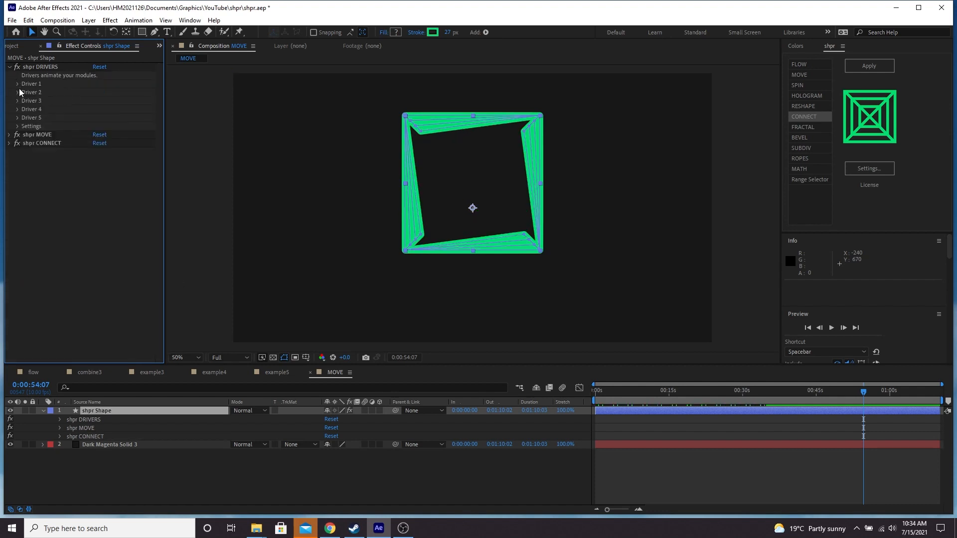
left_click(18, 92)
left_click(102, 110)
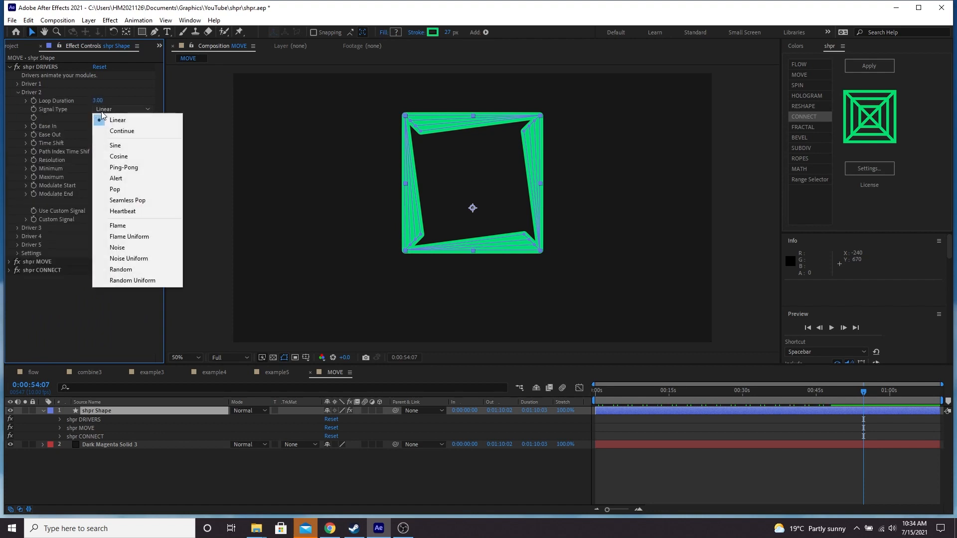
left_click(124, 131)
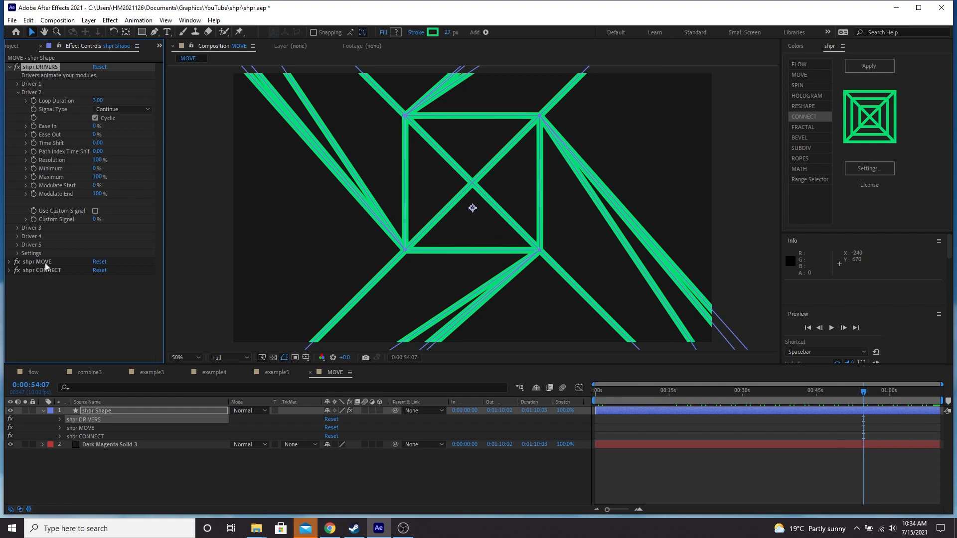
Step: Preview the connected square's animation from the start of the MOVE composition
left_click_drag(599, 394, 620, 395)
left_click(597, 394)
key("space")
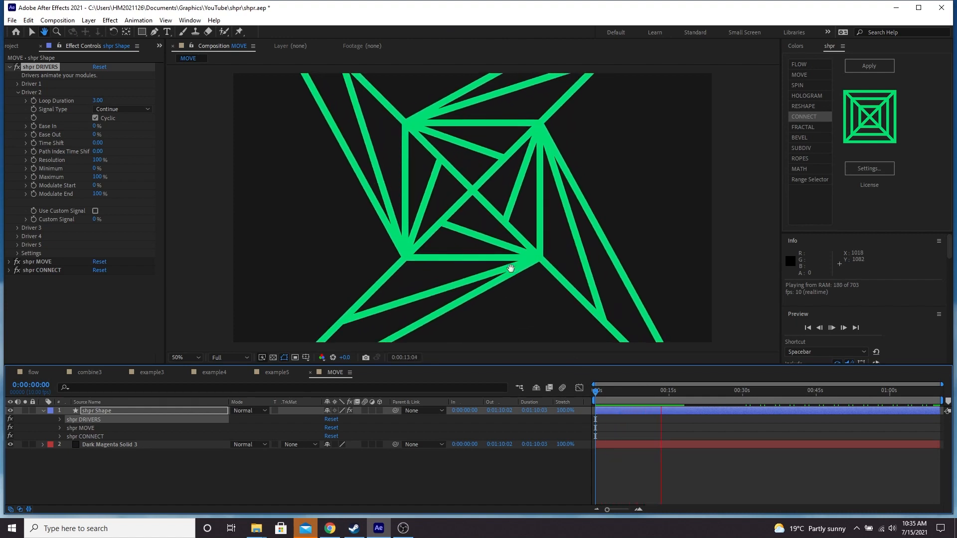
left_click(752, 272)
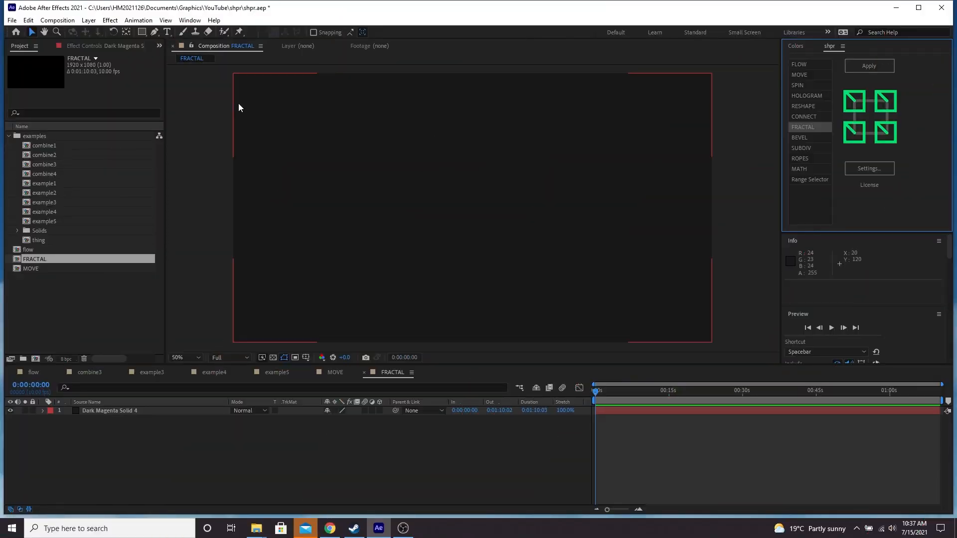
Step: Draw a circle about 634 px in diameter near the middle of the FRACTAL composition with the Ellipse tool
left_click_drag(142, 32, 183, 52)
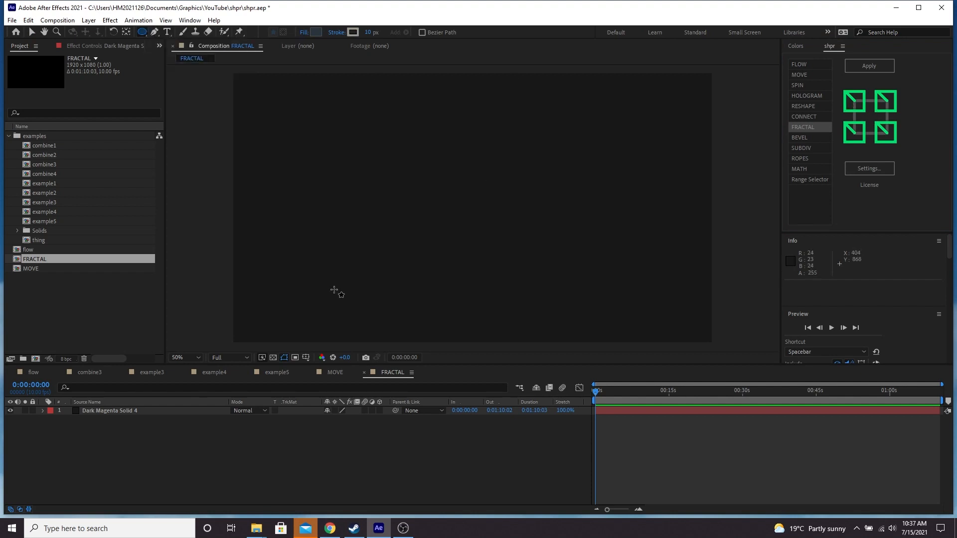
mouse_move(389, 276)
left_mouse_down()
mouse_move(472, 207)
mouse_move(547, 171)
left_mouse_up()
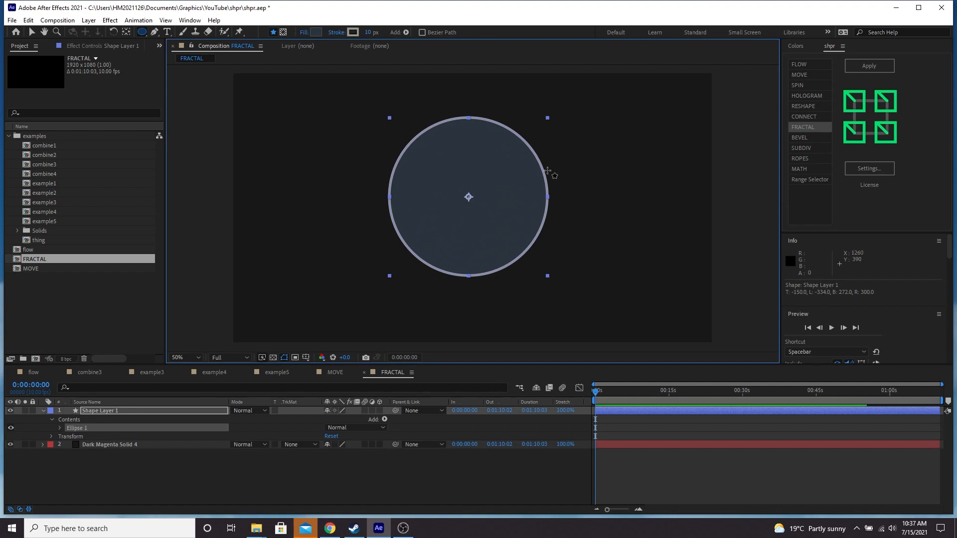
key("v")
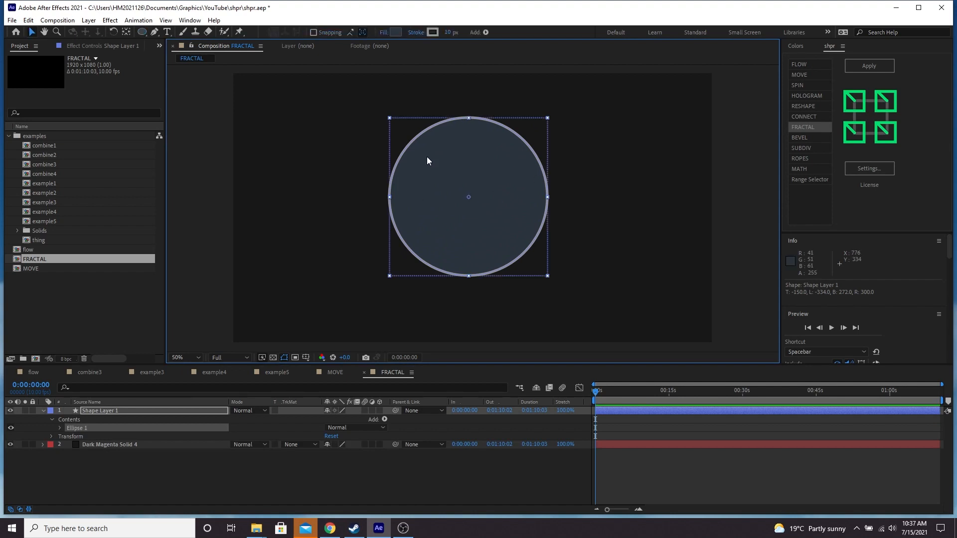
Step: Convert the circle's ellipse path on the new shape layer to a Bezier path
left_click(59, 428)
right_click(89, 436)
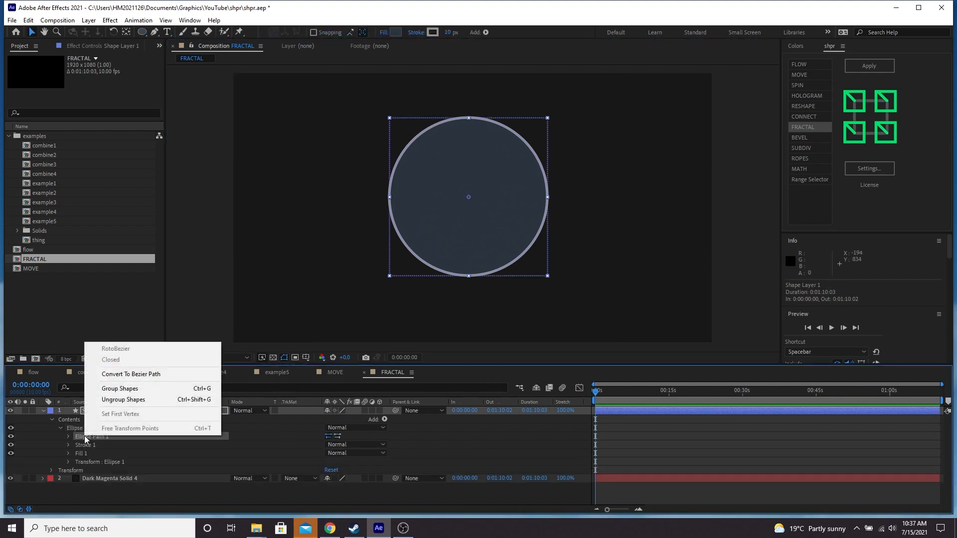
left_click(110, 374)
Step: Remove the circle's fill and recolor its stroke with the green palette color
left_click(384, 32)
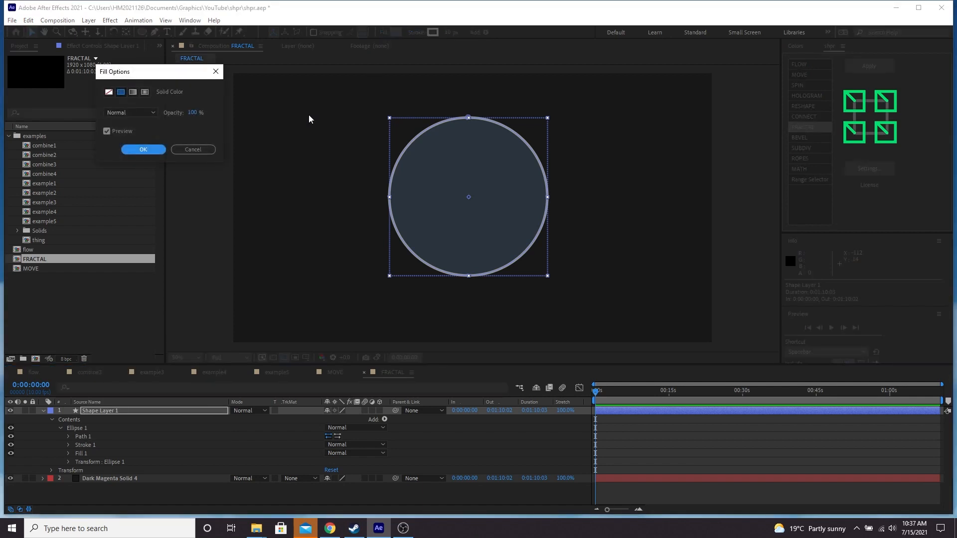
left_click(112, 93)
key("Return")
left_click(808, 74)
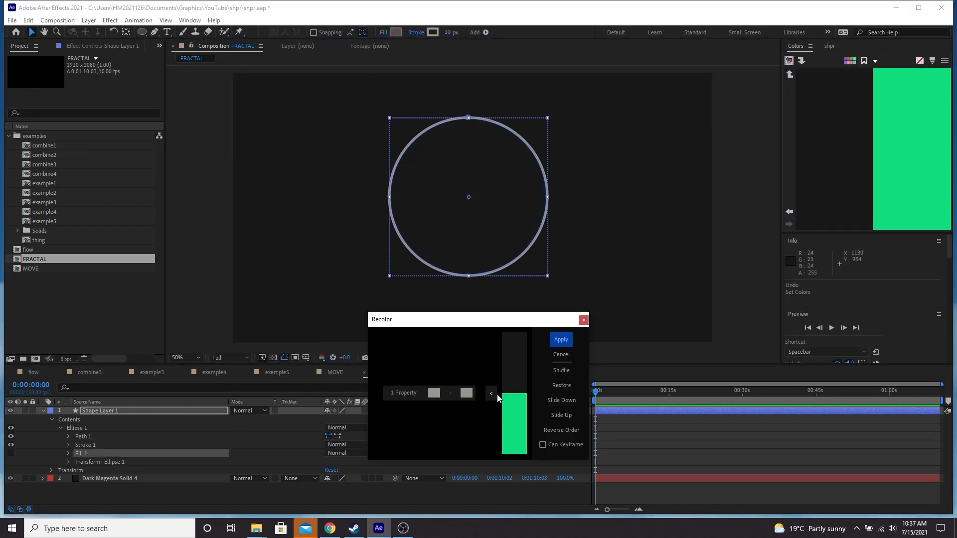
left_click_drag(512, 414, 470, 396)
left_click(560, 339)
Step: Center the circle layer horizontally and vertically in the composition
scroll(898, 306, "down", 5)
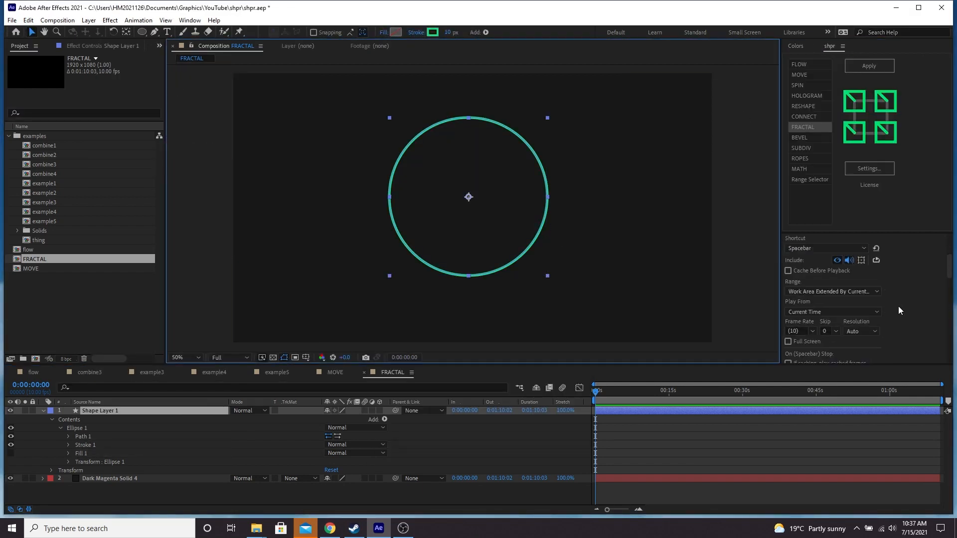
left_click(806, 244)
left_click(861, 243)
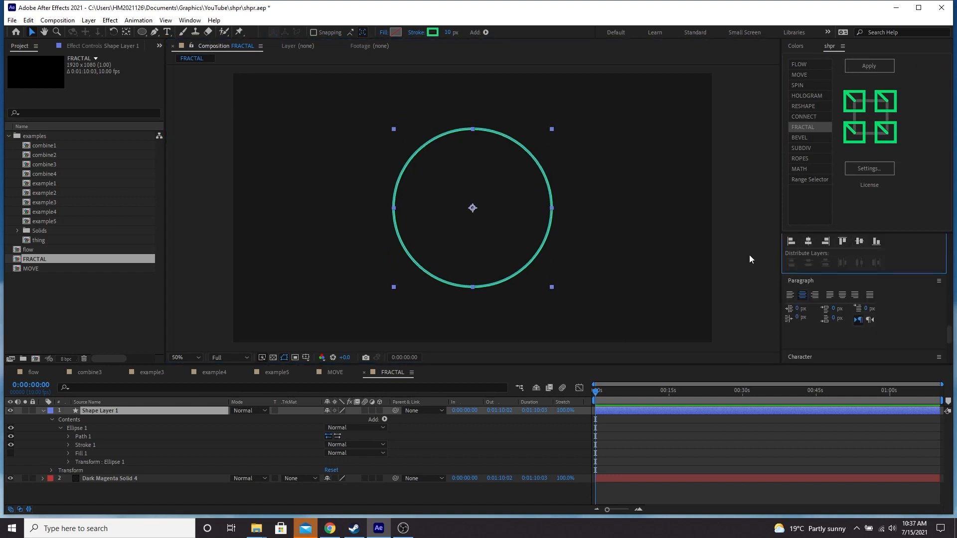
Step: Scale the circle layer to 78% and hide the layer controls in the viewer
left_click(732, 229)
left_click(140, 411)
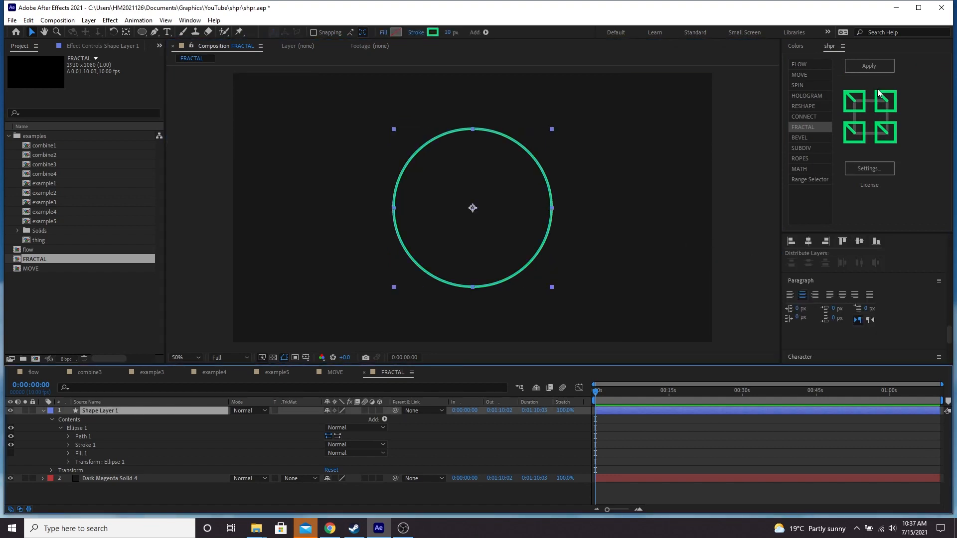
left_click(876, 70)
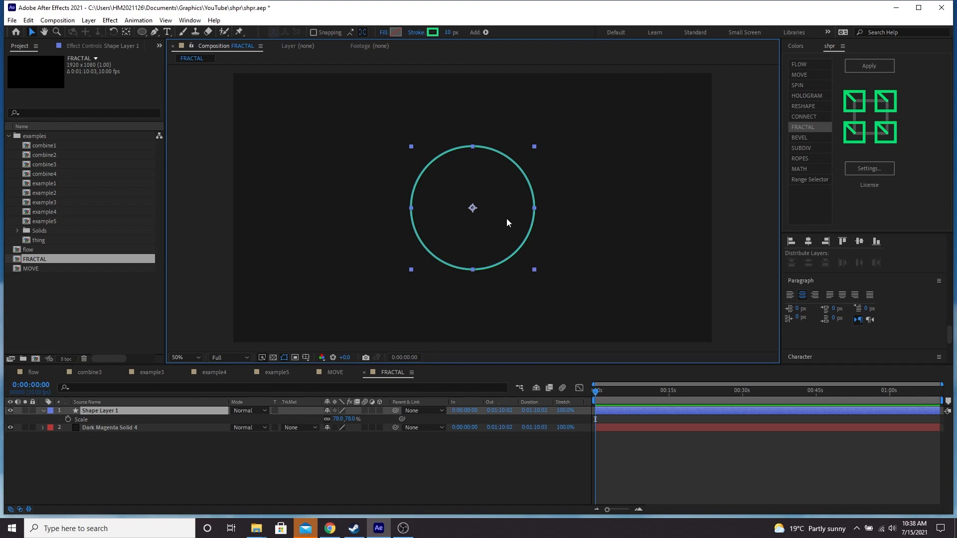
left_click(166, 20)
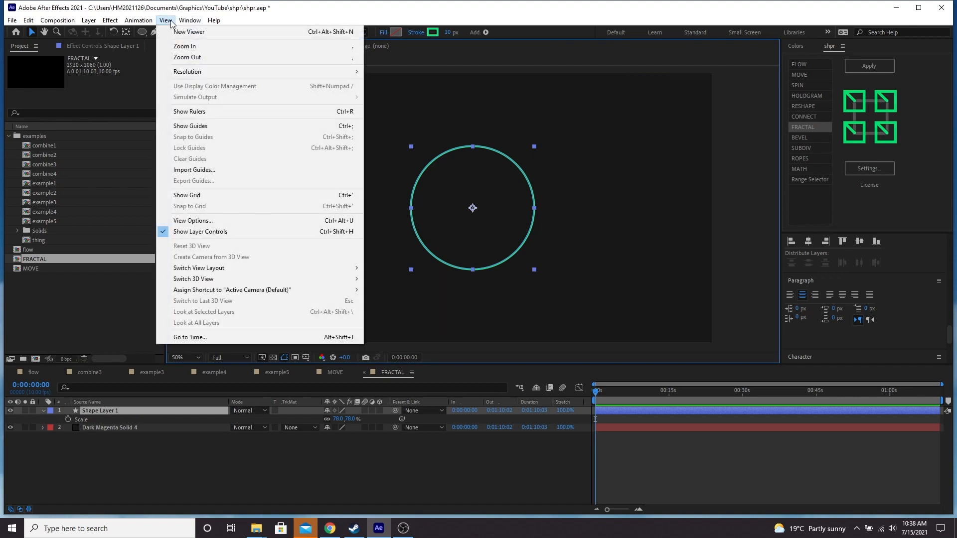
left_click(211, 232)
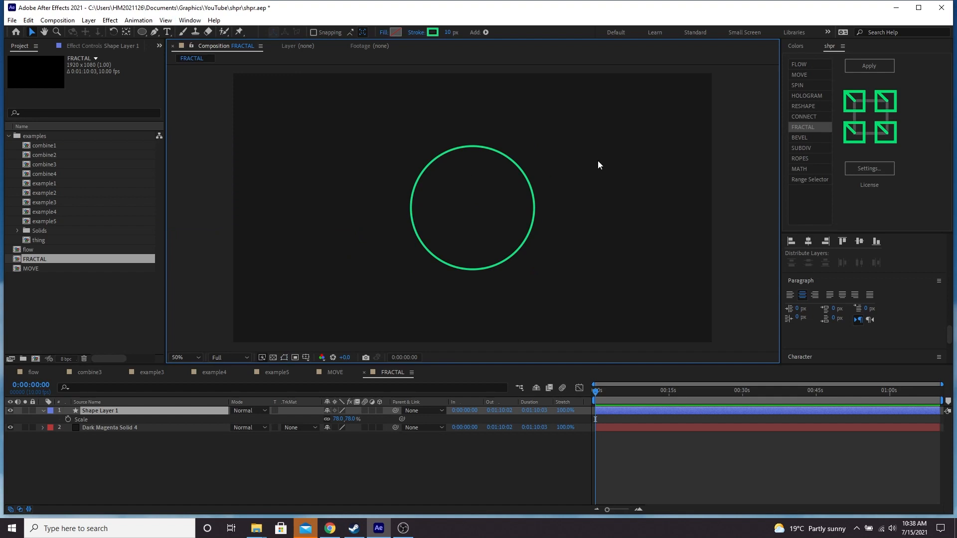
Step: Apply the shpr FRACTAL module to the circle and set Driver 1's Signal Type to Continue
left_click(857, 65)
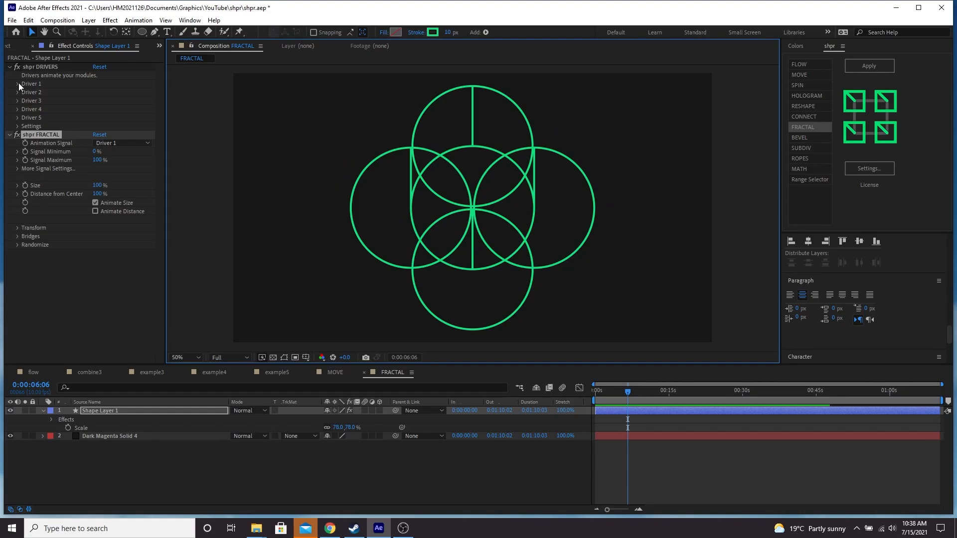
left_click(17, 83)
left_click(106, 100)
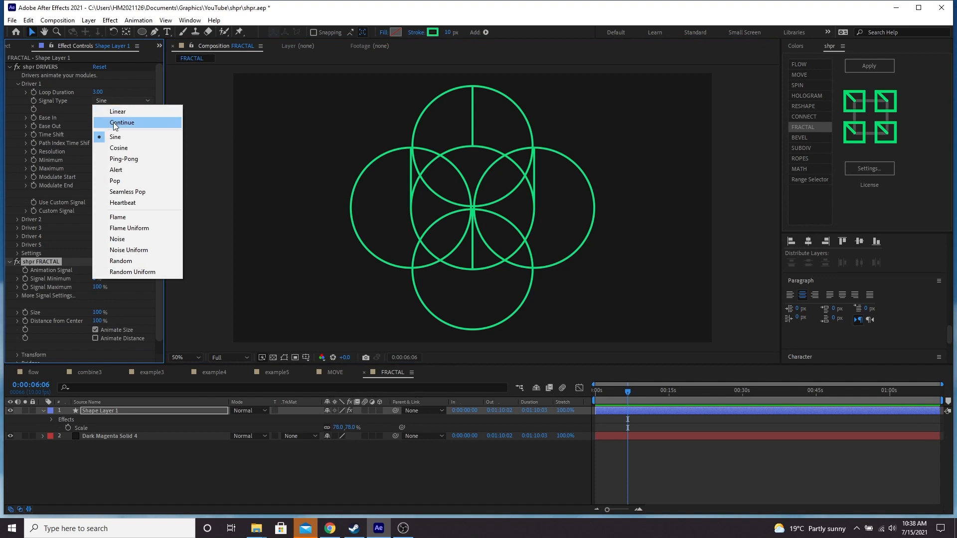
left_click(114, 122)
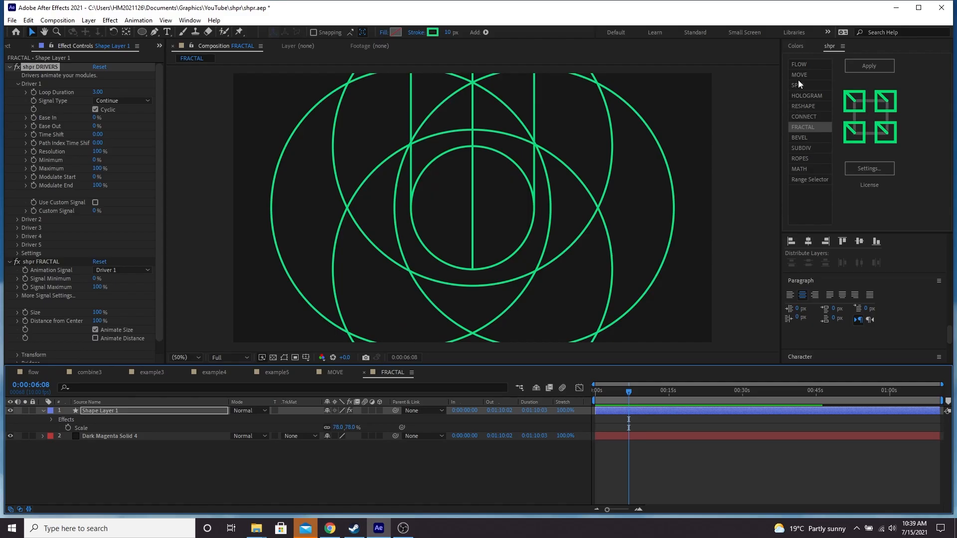
Step: Add the shpr SPIN module to the circle layer and preview the combined animation from the start
left_click(797, 81)
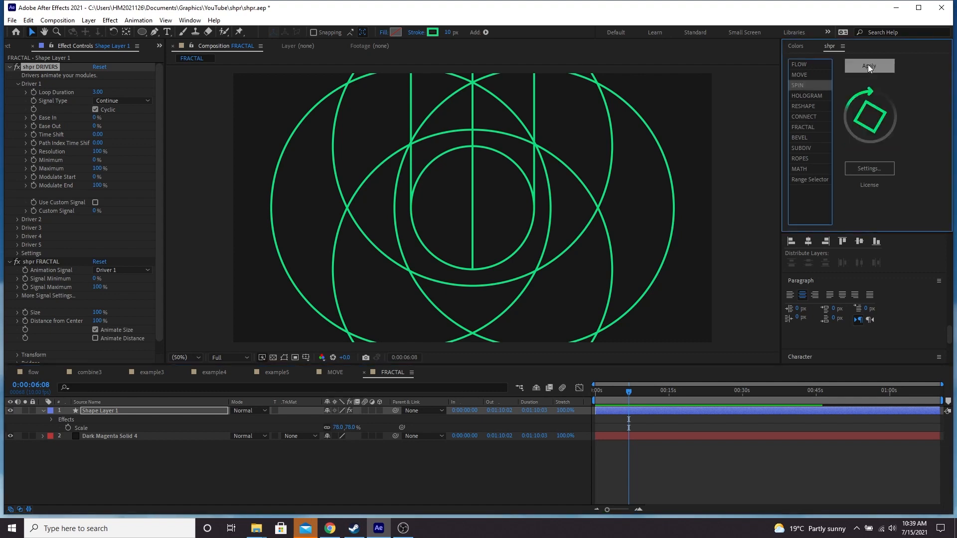
left_click(868, 66)
key("Home")
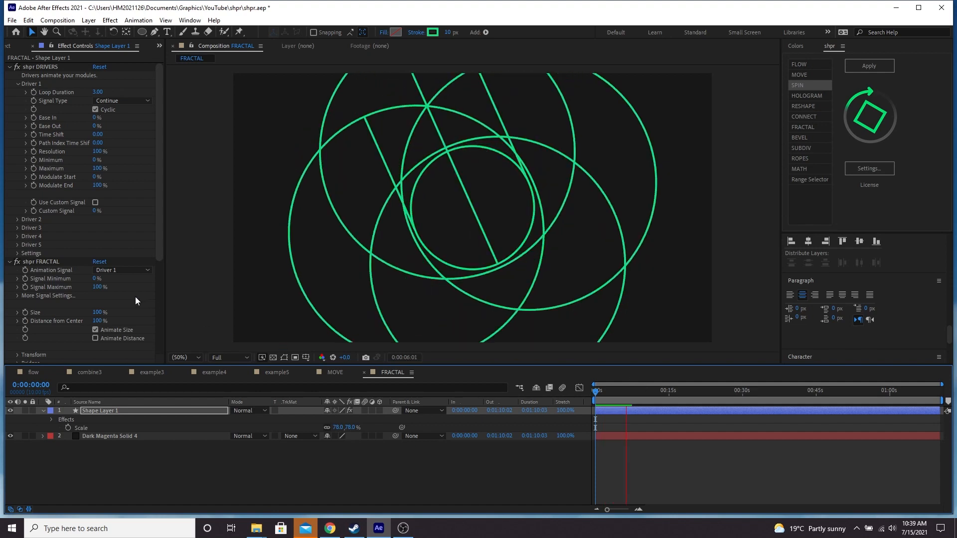
Step: Set the Signal Maximum of the shpr SPIN effect to 50% and preview the slower rotation
scroll(20, 266, "down", 5)
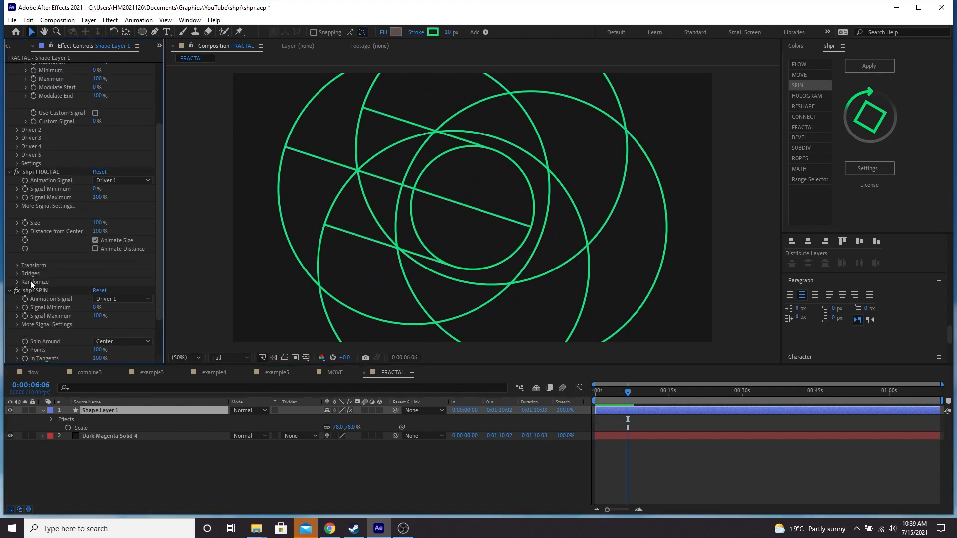
left_click(97, 271)
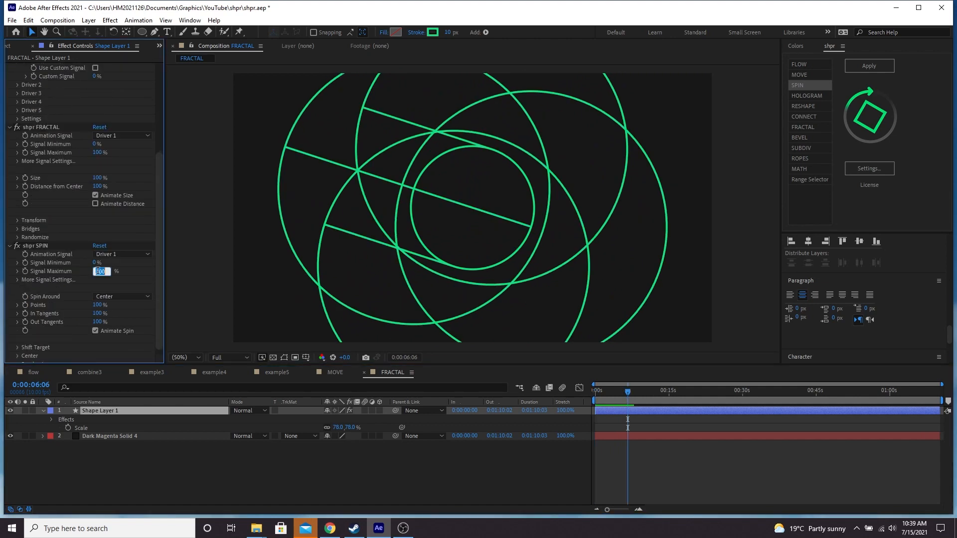
type("50")
key("Return")
key("space")
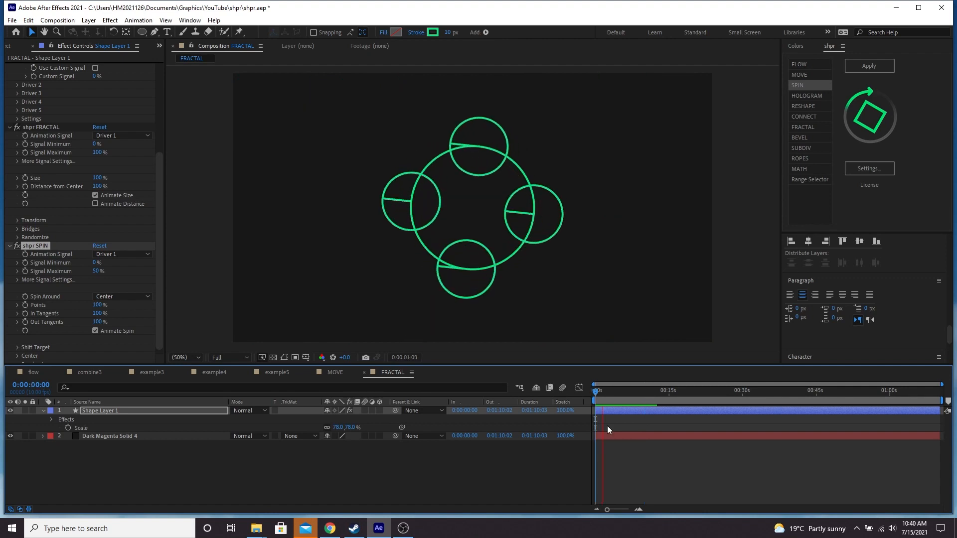
Step: Expand the additional signal settings of shpr FRACTAL and try a larger Size for the fractal circles
left_click(48, 161)
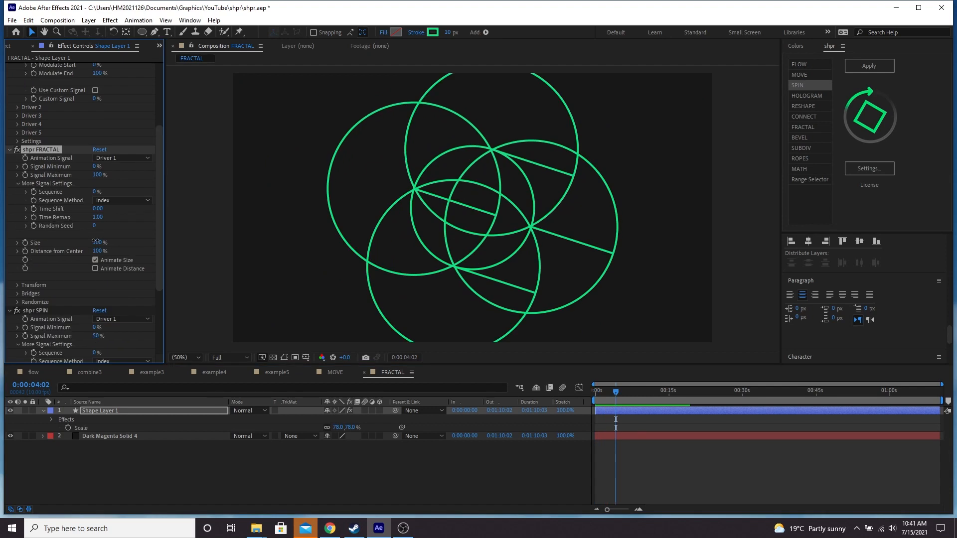
left_click_drag(99, 243, 136, 248)
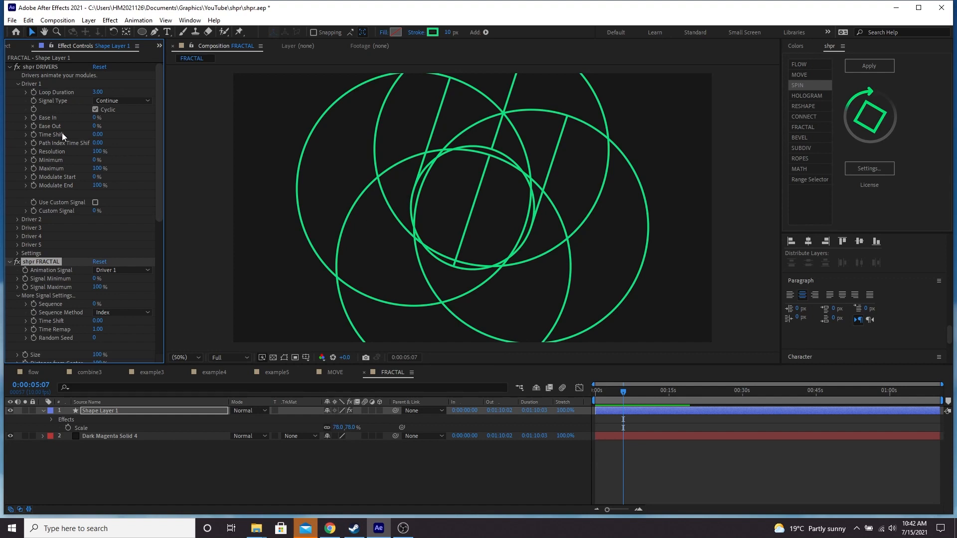
left_click(122, 101)
left_click(124, 98)
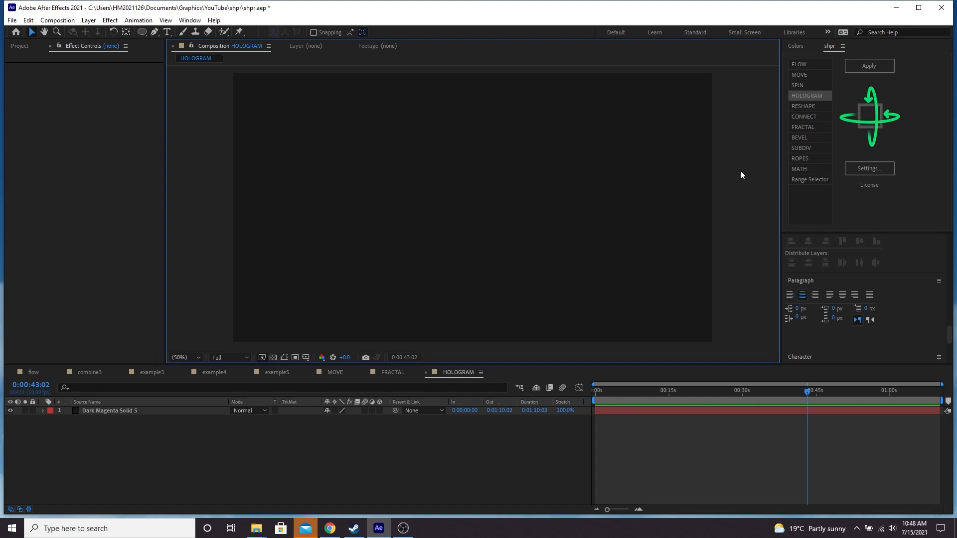
Step: Create a square with the shpr HOLOGRAM module in the HOLOGRAM composition and preview it
left_click(863, 70)
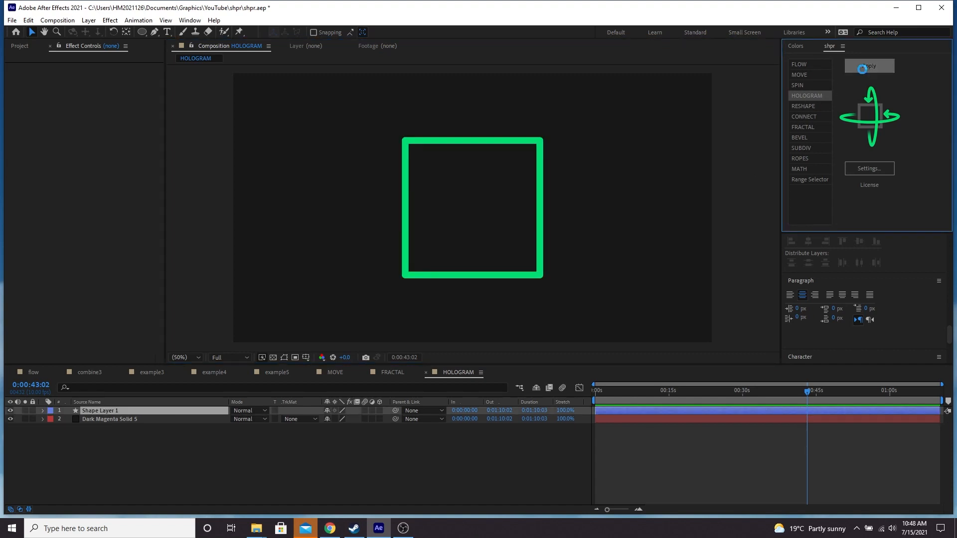
key("space")
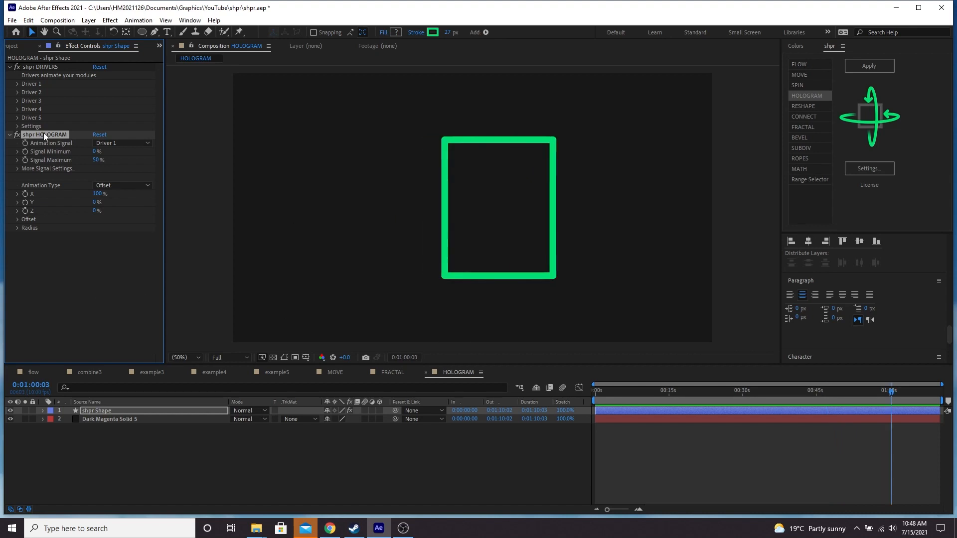
Step: Set the Y and Z values of the shpr HOLOGRAM effect to 30% and preview the square's rotation
left_click(94, 202)
type("30")
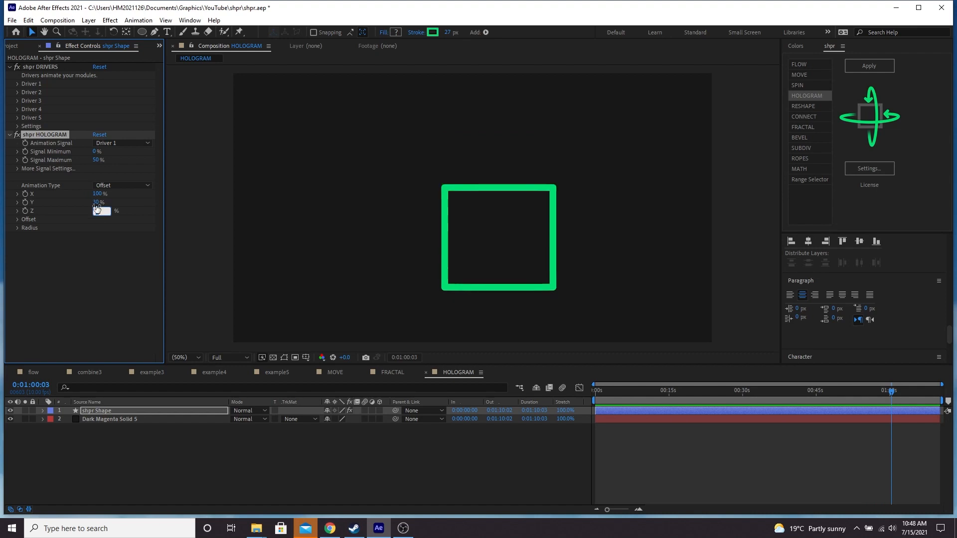
key("Return")
key("space")
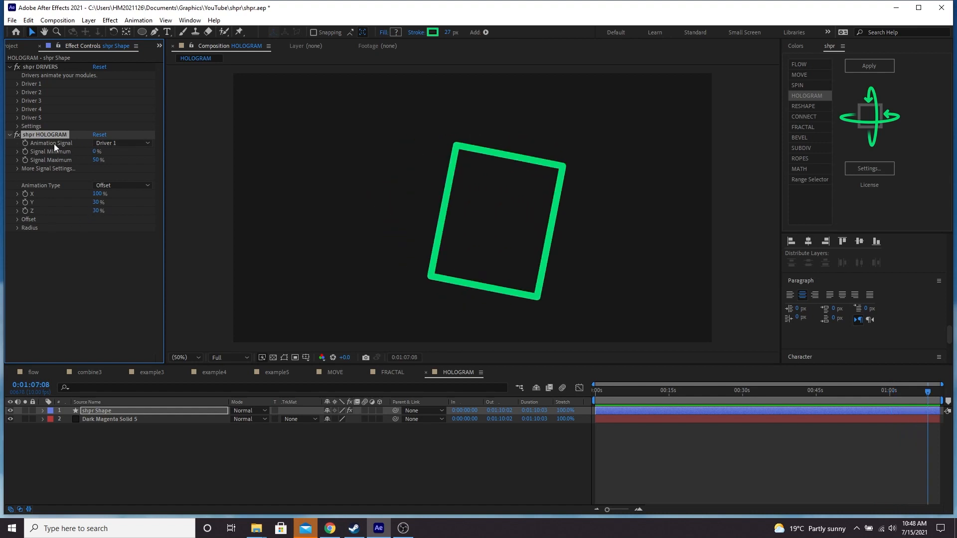
Step: Set the Signal Type of Driver 1 for the hologram square to Continue and return to the first frame
left_click(17, 84)
left_click(123, 101)
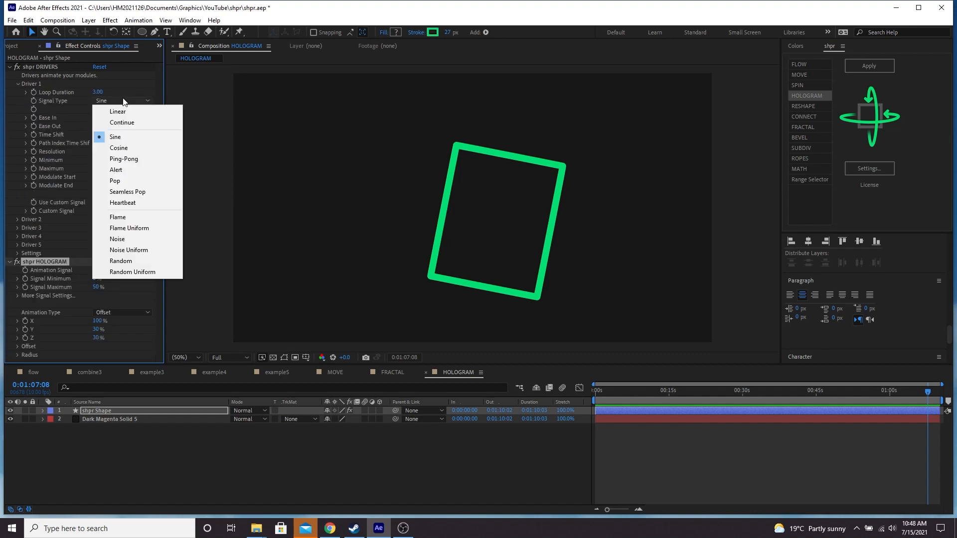
left_click(124, 123)
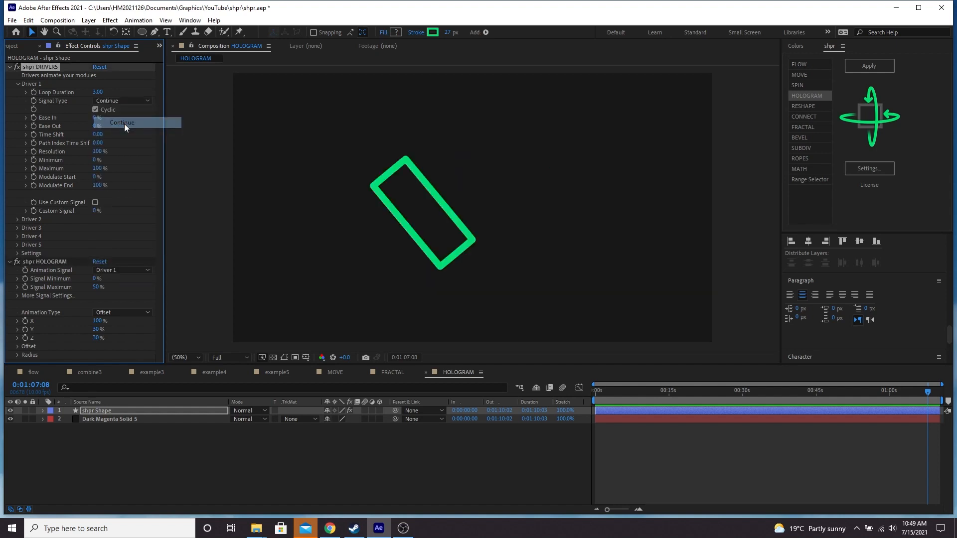
left_click(658, 394)
key("Home")
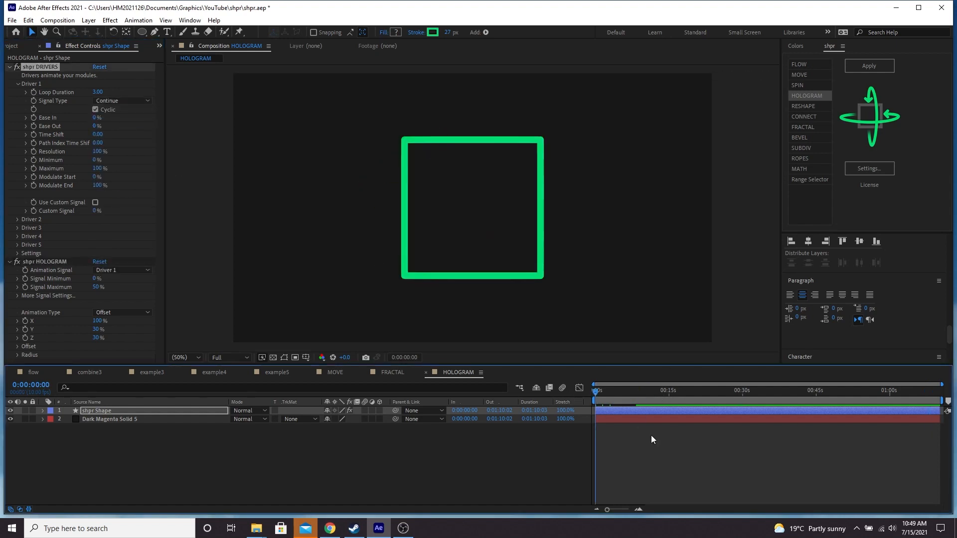
Step: Preview the hologram square's continuous rotation, set the Y value of shpr HOLOGRAM to 0% and preview it again
key("space")
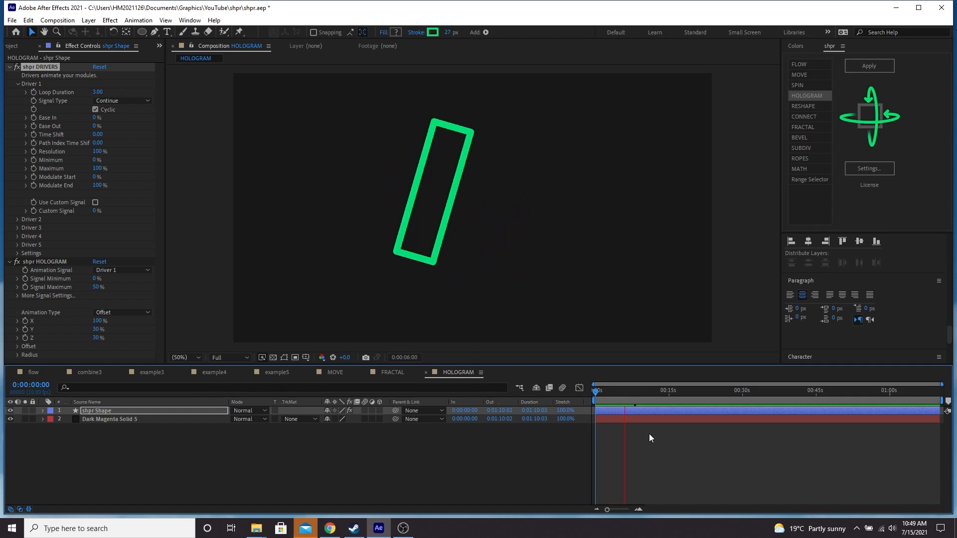
left_click(95, 329)
type("0")
key("Return")
left_click(600, 394)
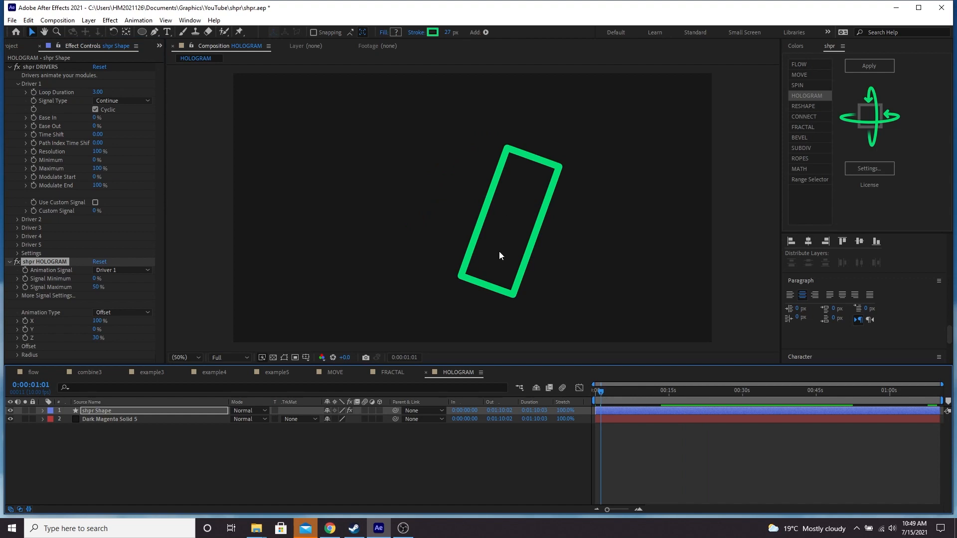
key("space")
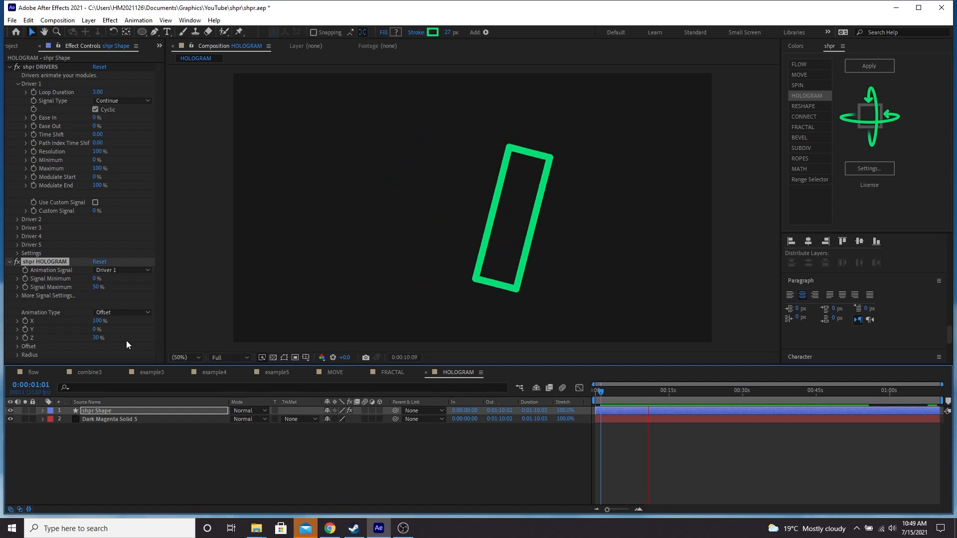
key("space")
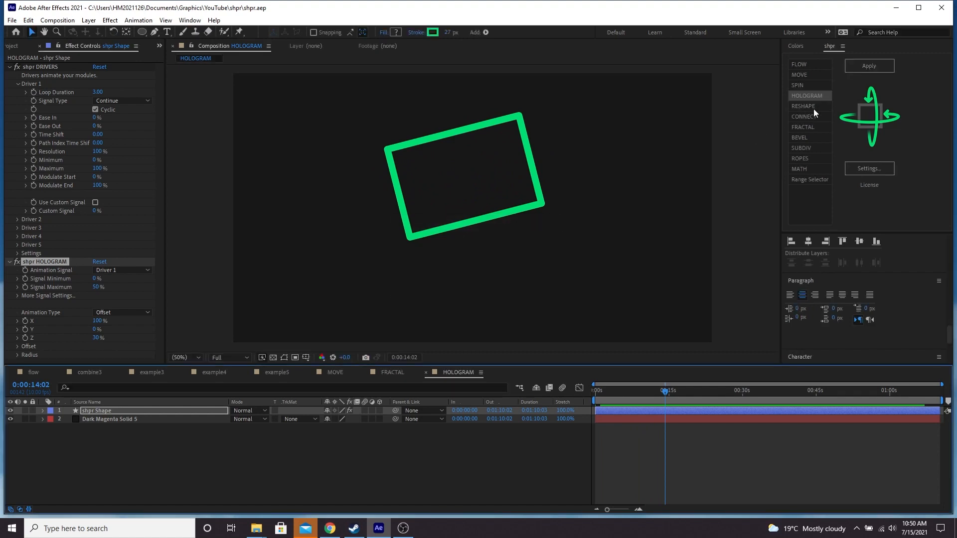
Step: Apply the shpr RESHAPE module to the square, preview it and examine its Designer settings
left_click(807, 116)
left_click(806, 107)
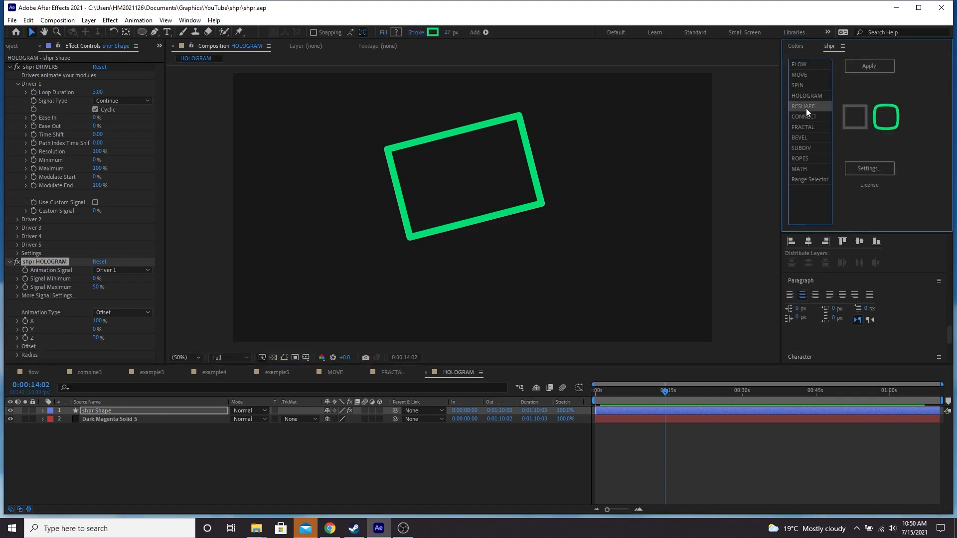
left_click(867, 65)
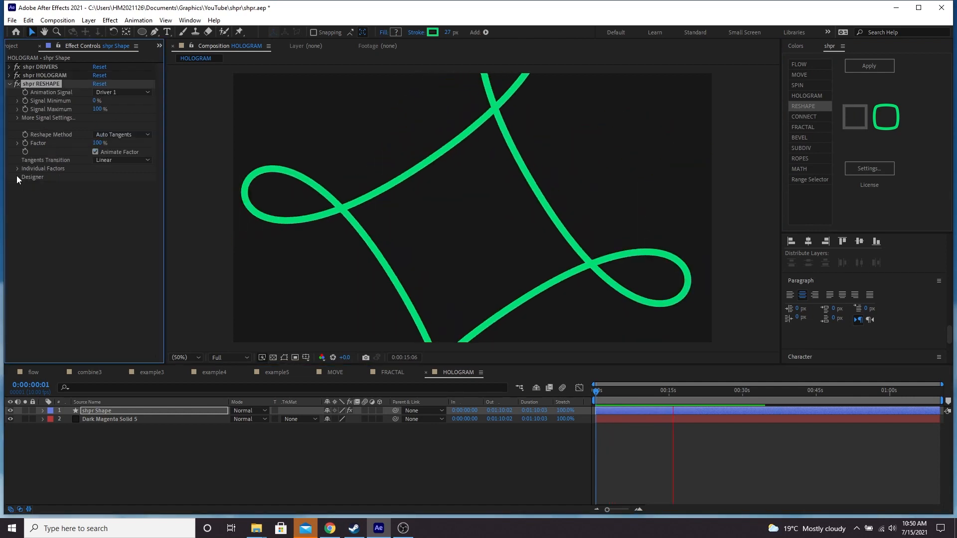
left_click(17, 177)
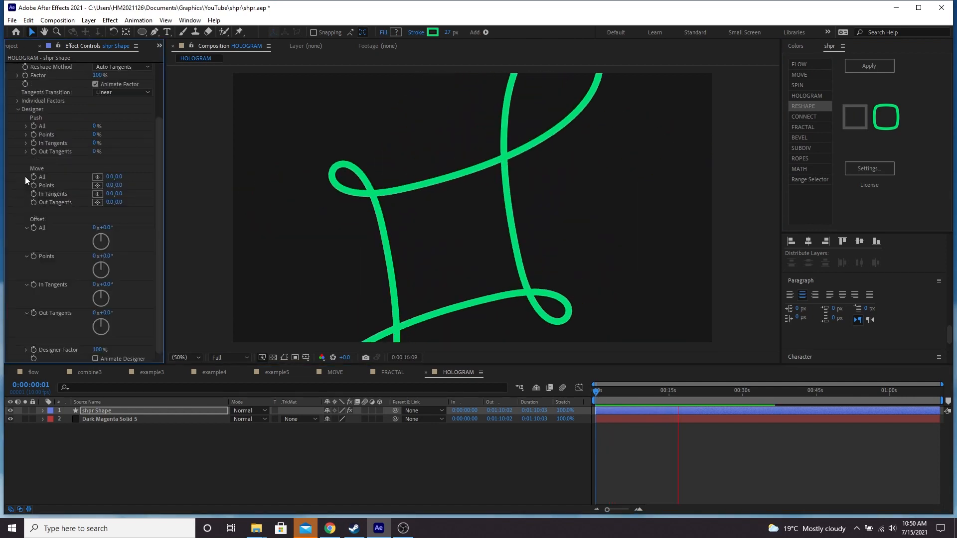
scroll(49, 186, "up", 3)
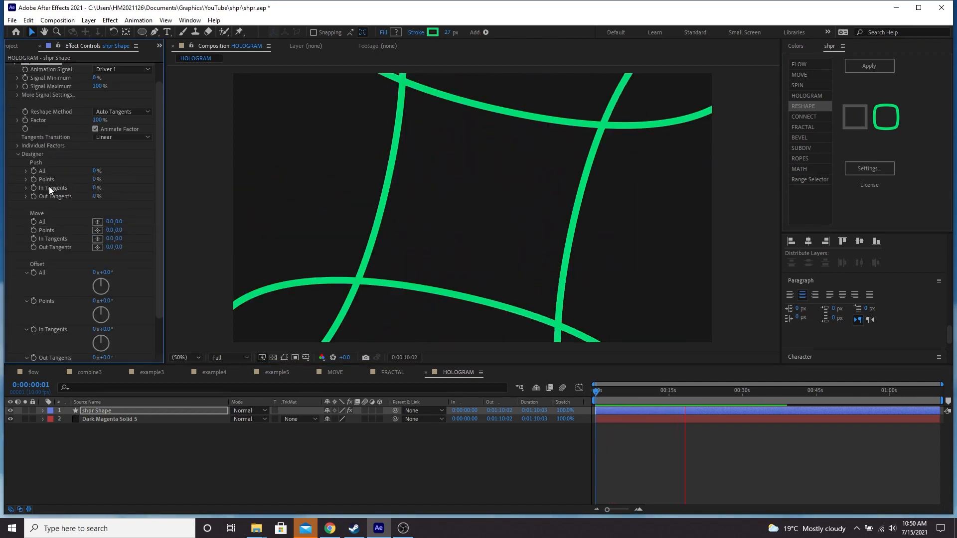
left_click(18, 154)
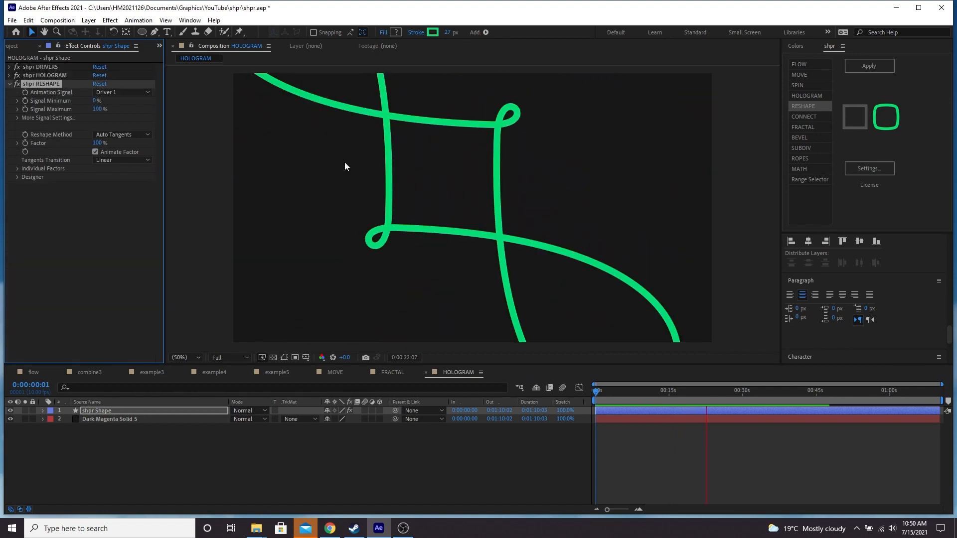
key("space")
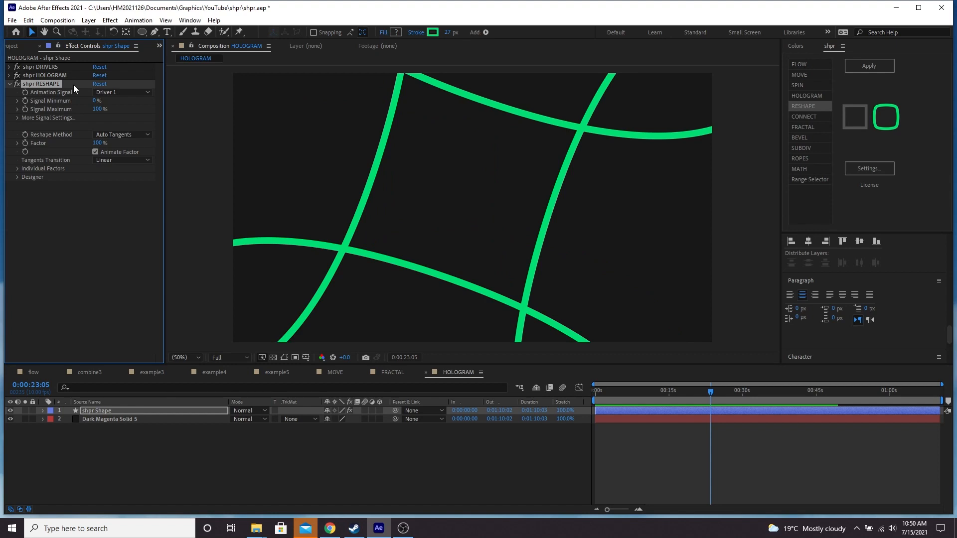
Step: Set the Animation Signal of shpr RESHAPE to Driver 2 and that driver's Signal Type to Sine
left_click(105, 92)
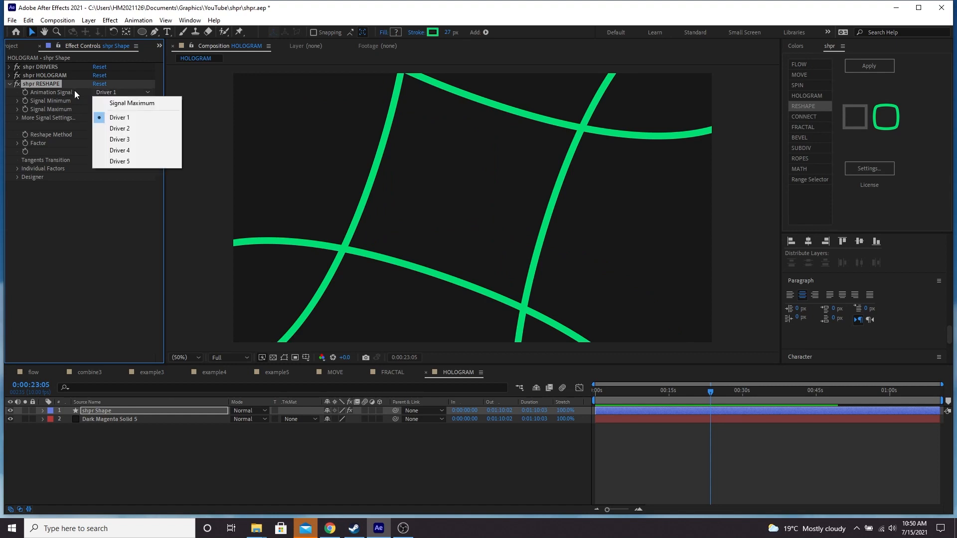
left_click(127, 128)
left_click(9, 67)
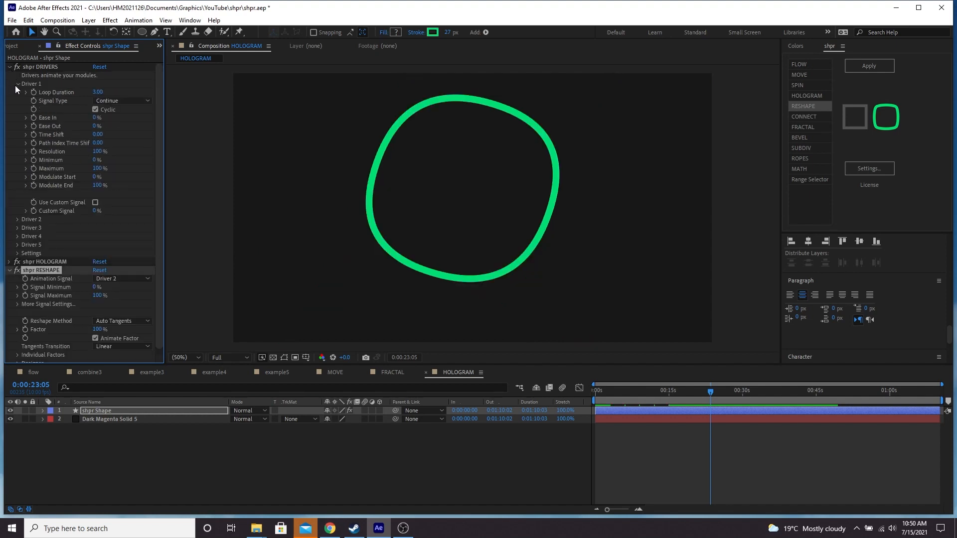
left_click(16, 88)
left_click(16, 89)
left_click(112, 110)
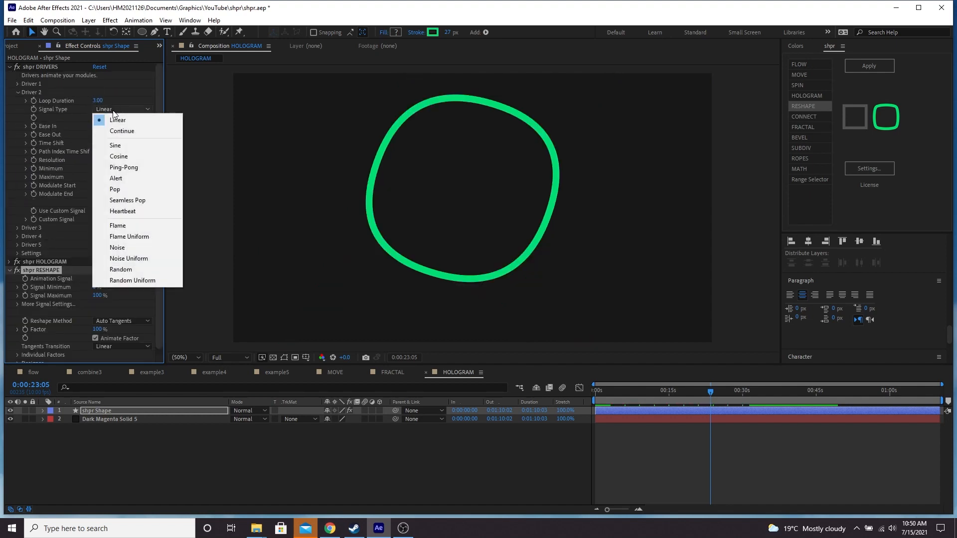
left_click(116, 145)
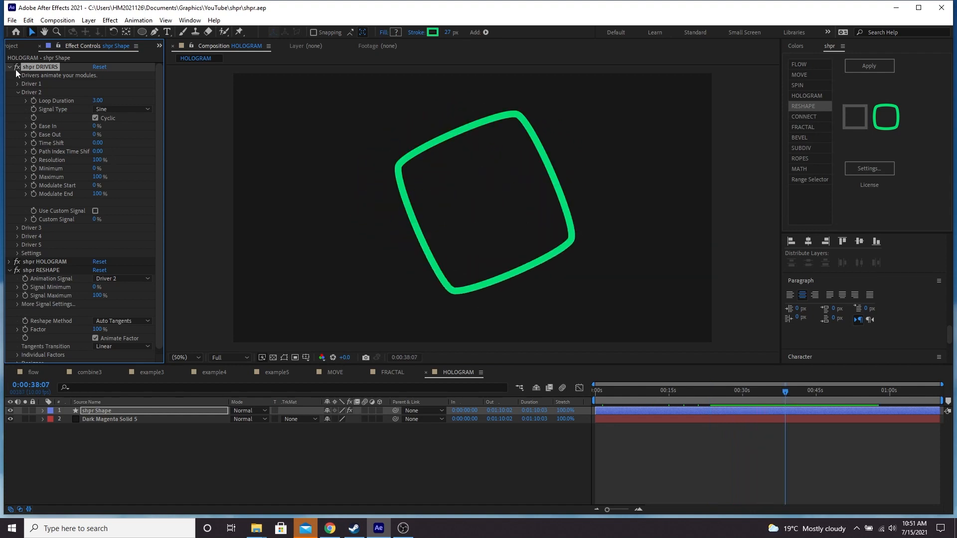
Step: Collapse the existing effects, apply the shpr BEVEL module to the square and preview the animation
left_click(9, 67)
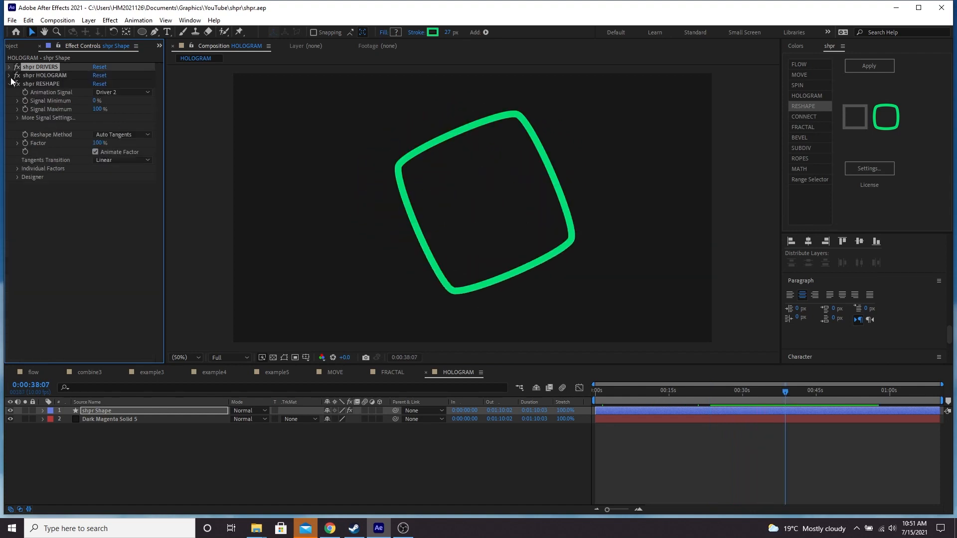
left_click(9, 84)
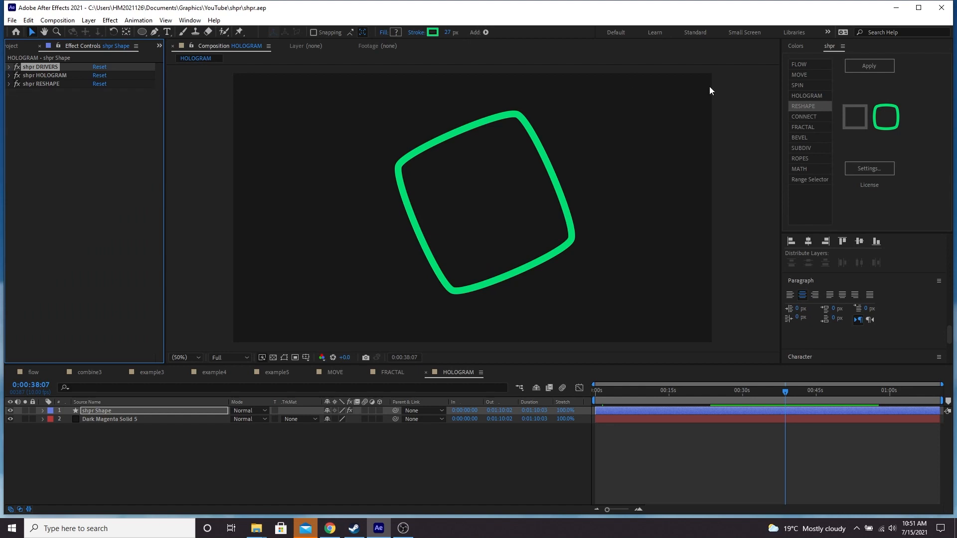
left_click(800, 140)
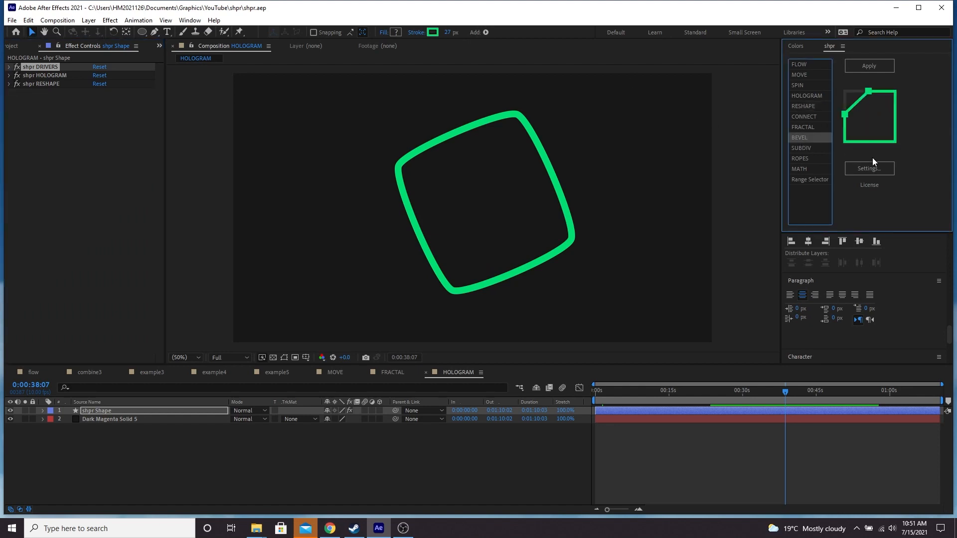
left_click(869, 67)
key("space")
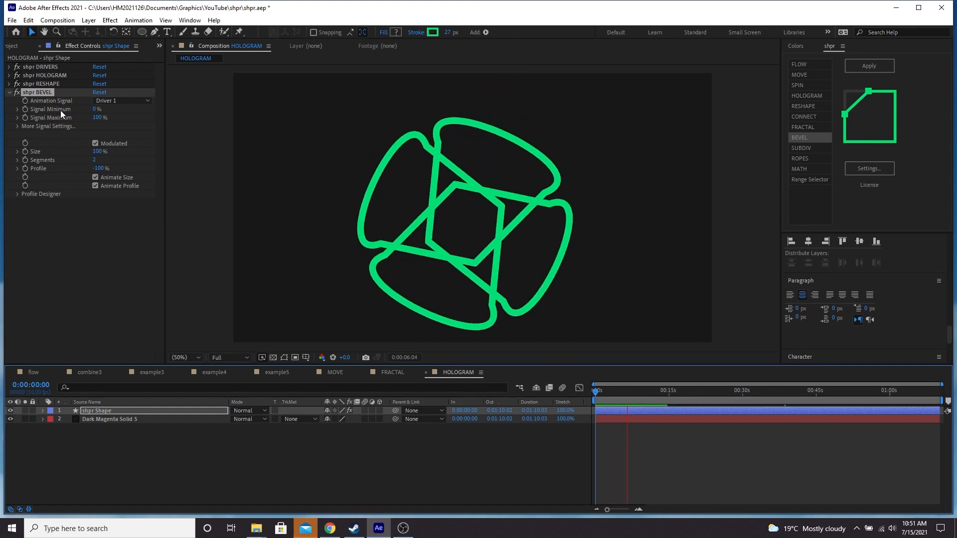
Step: Set the Animation Signal of shpr BEVEL to Driver 2 and preview the square
left_click(146, 101)
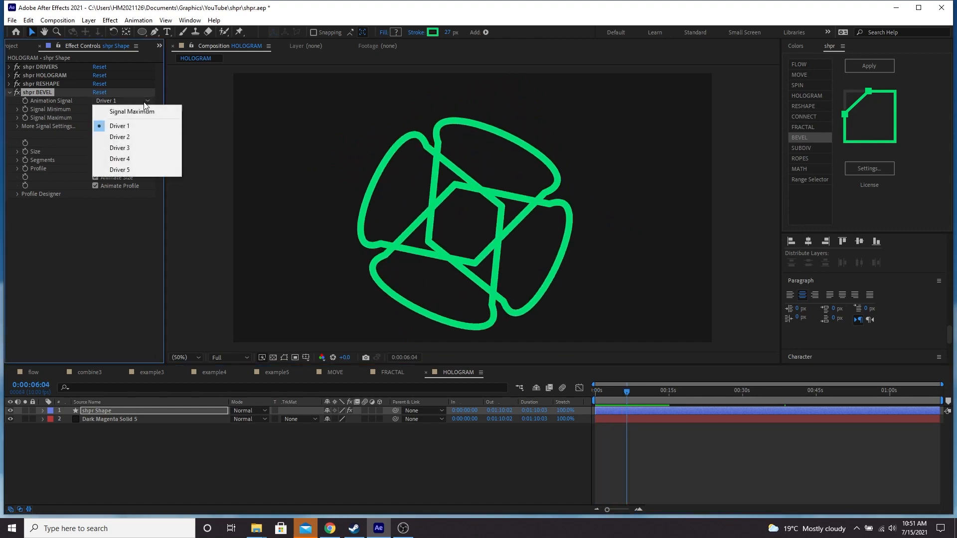
left_click(137, 135)
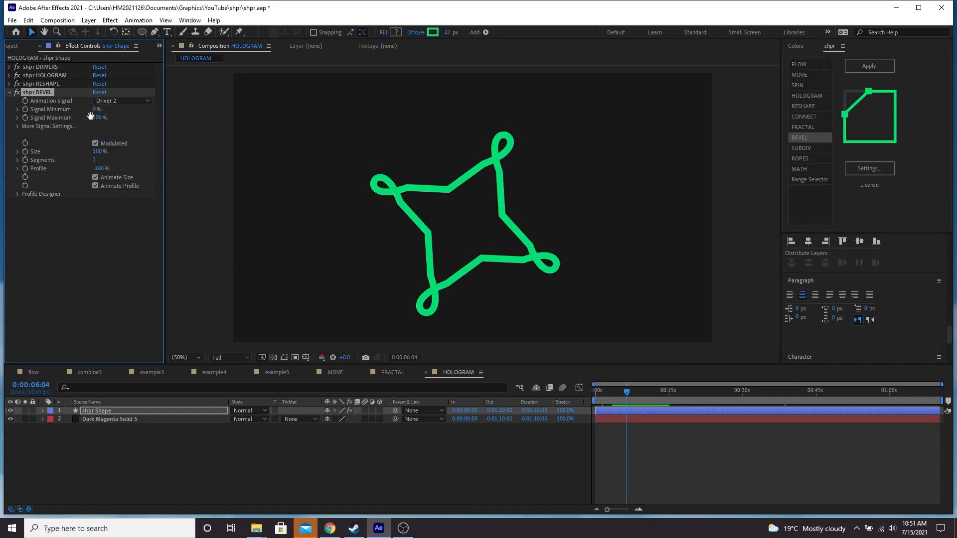
key("space")
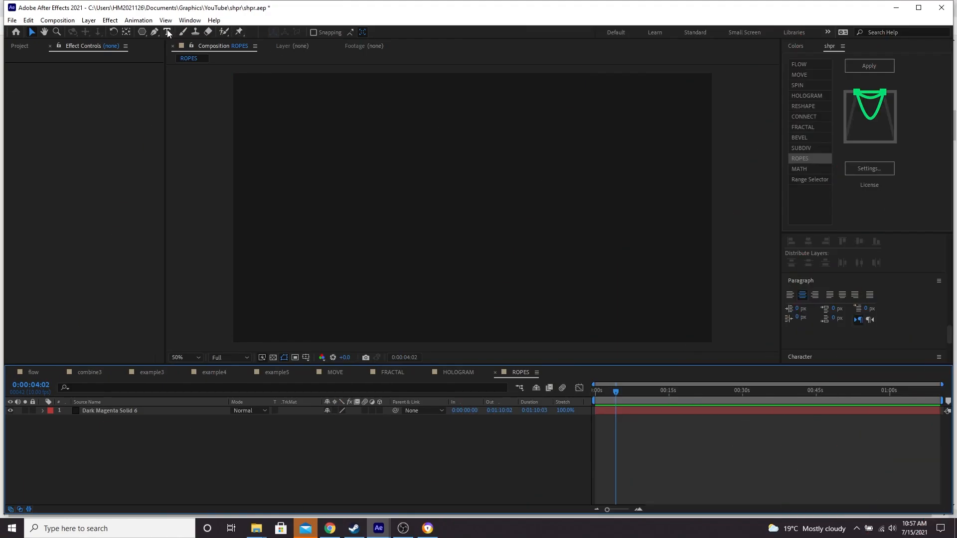
Step: Create a closed six-point shape with the Pen tool in the ROPES composition and apply the shpr ROPES module to it
left_click(154, 31)
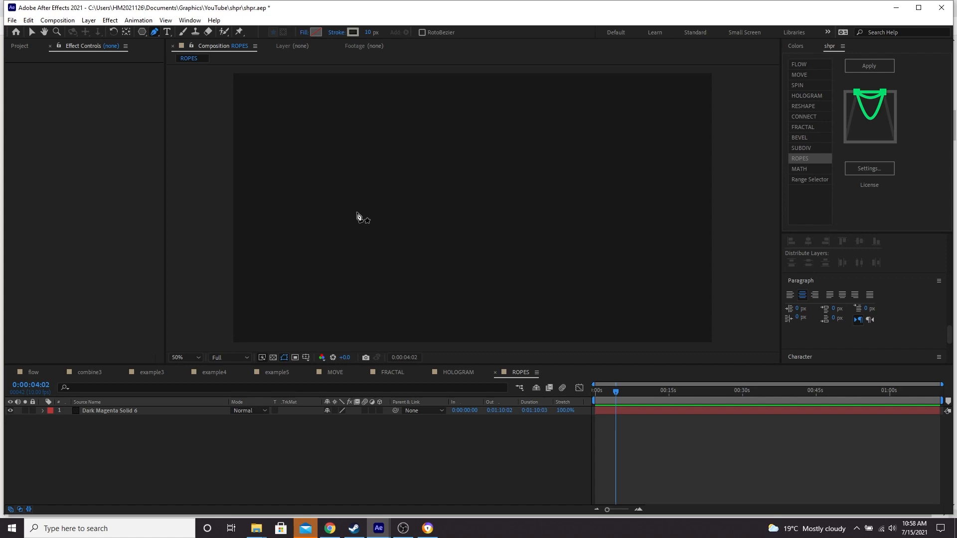
left_click(339, 201)
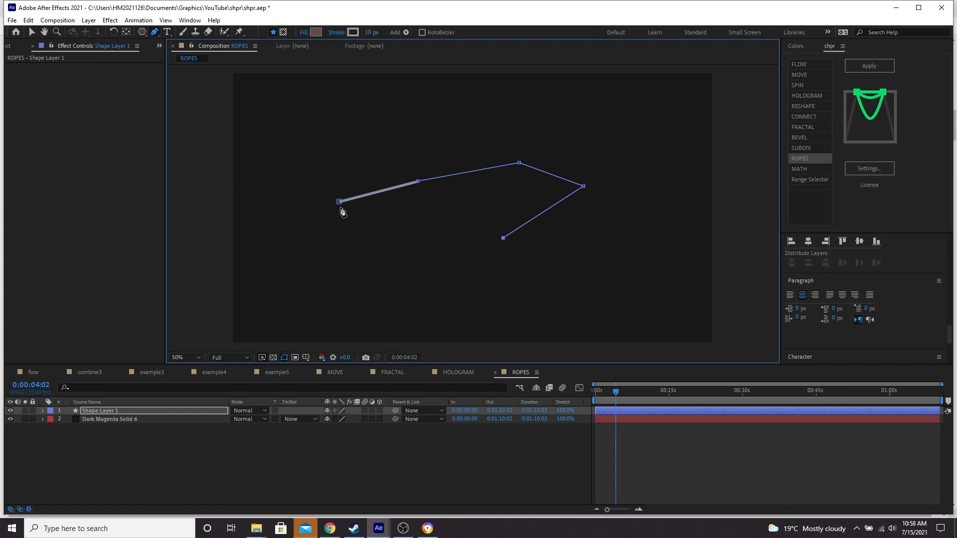
left_click(378, 227)
left_click(339, 201)
key("v")
left_click(817, 62)
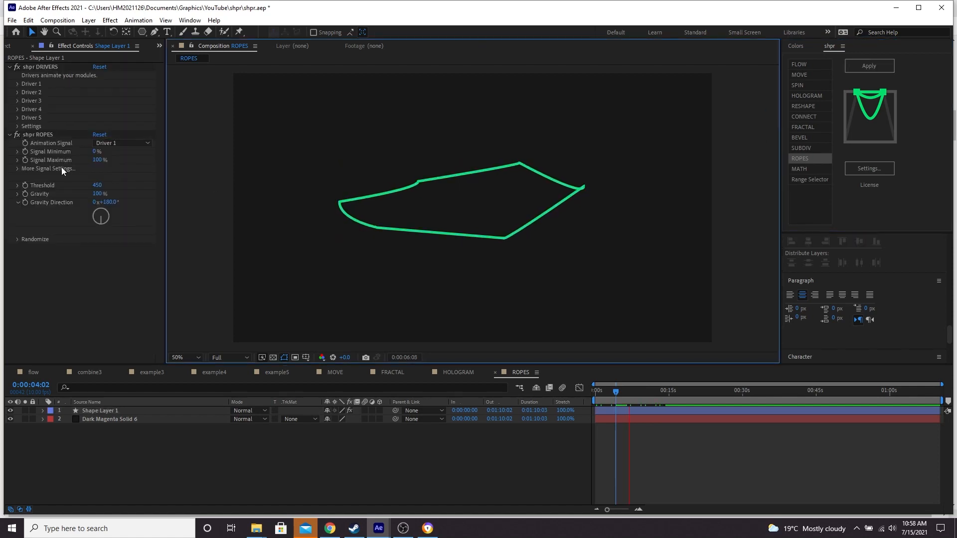
Step: Set the Signal Maximum of shpr ROPES to 500% and its Threshold to 636, previewing the sagging ropes
left_click(97, 160)
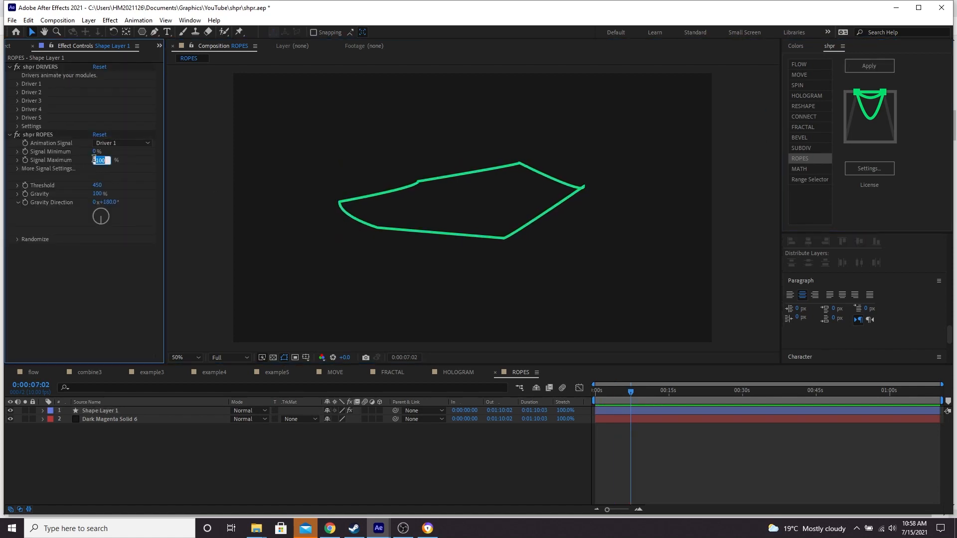
type("500")
key("Return")
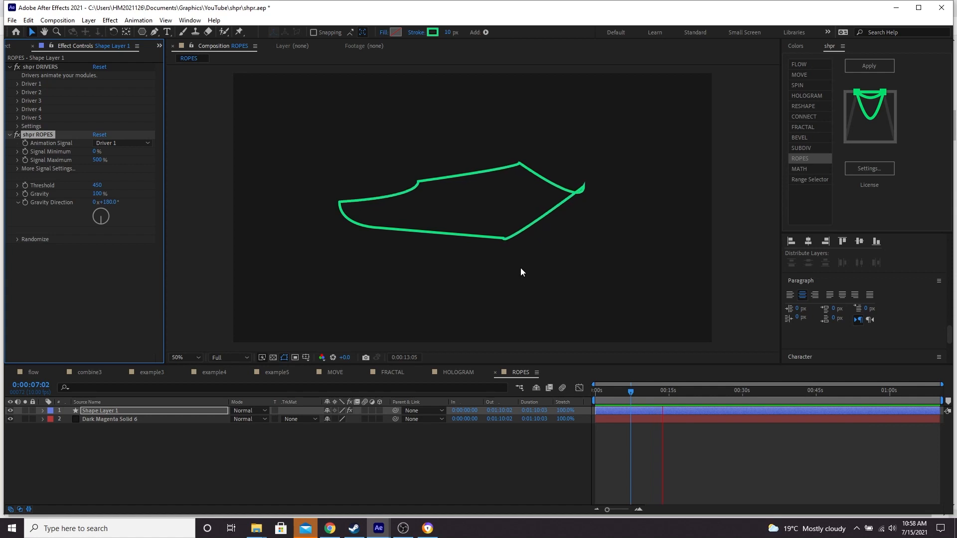
key("space")
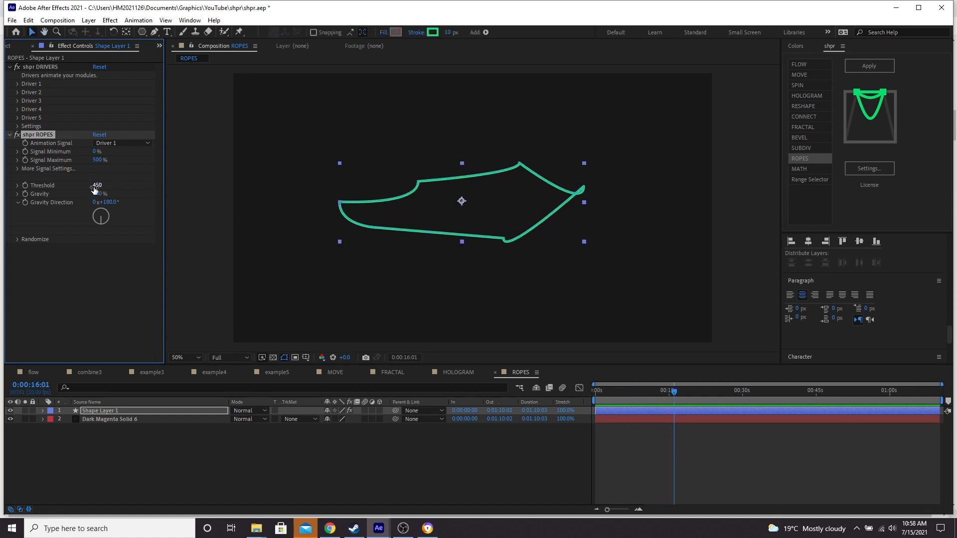
left_click_drag(96, 185, 180, 185)
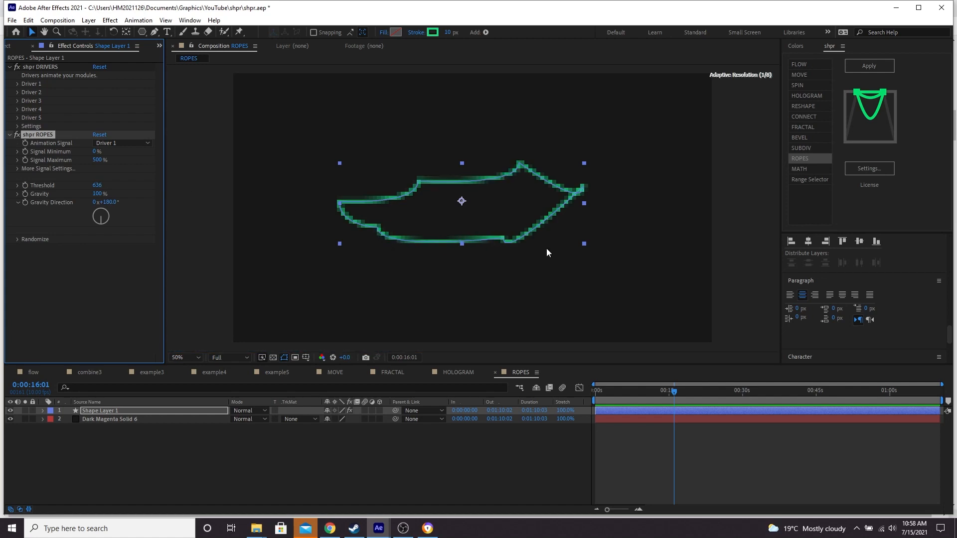
left_click(755, 231)
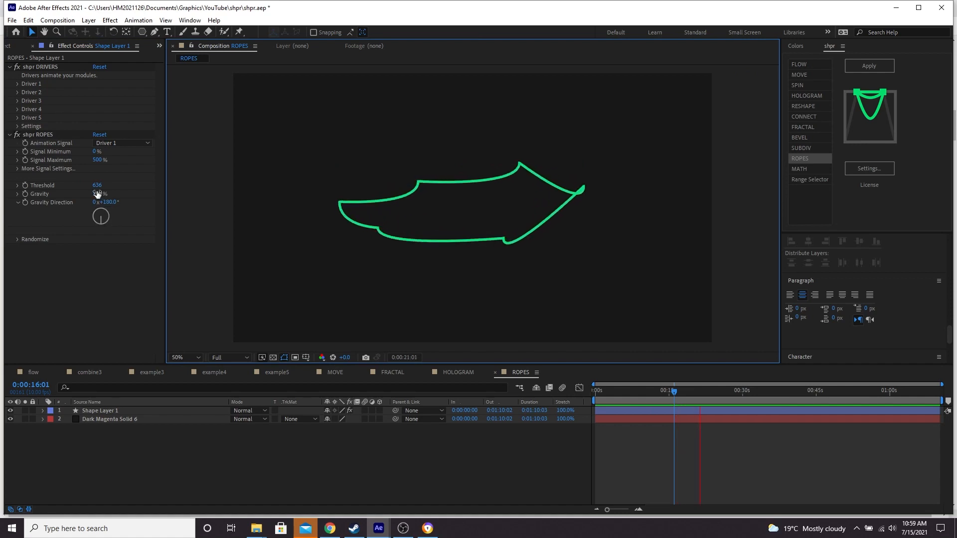
Step: Turn the Gravity Direction of shpr ROPES to 1° and set its Sequence to 20%
left_click(105, 217)
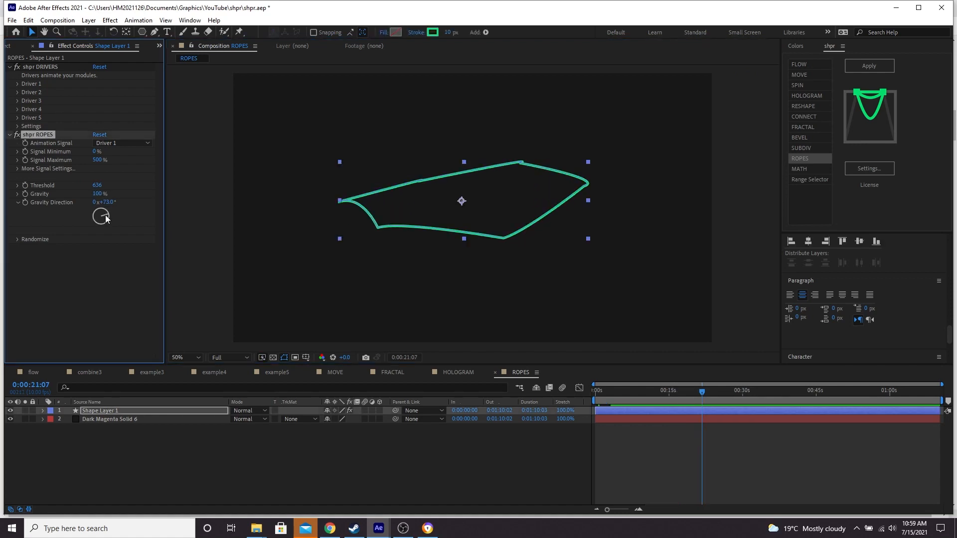
left_click(95, 177)
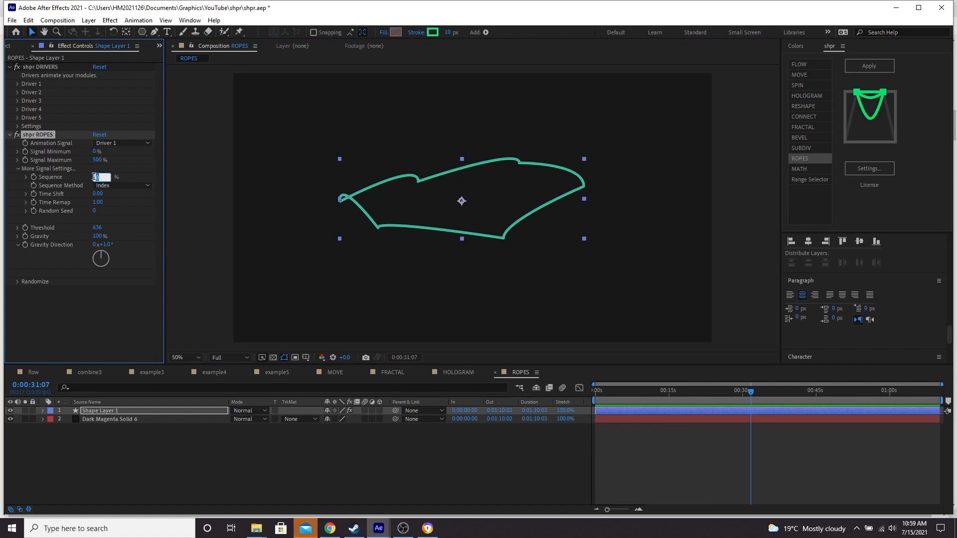
type("20")
key("Return")
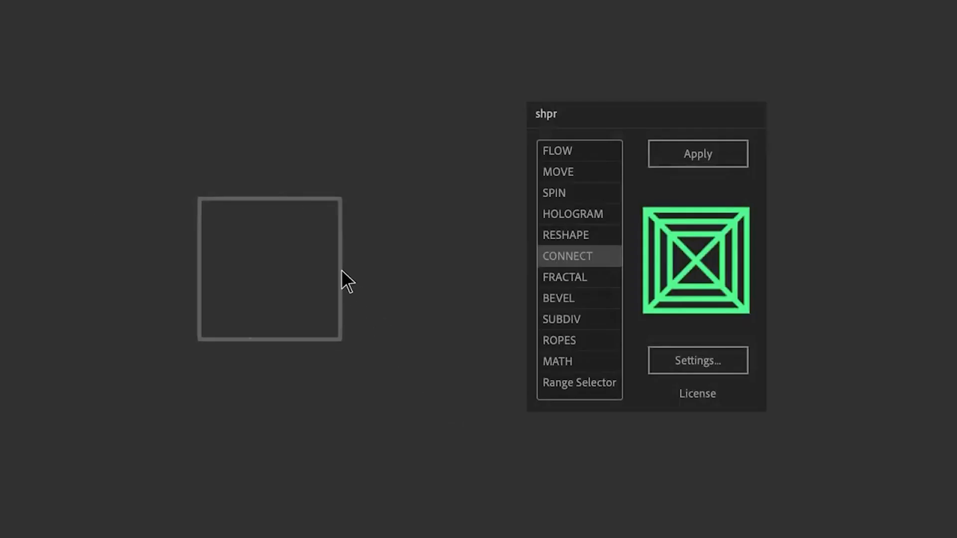
left_click(341, 269)
double_click(568, 257)
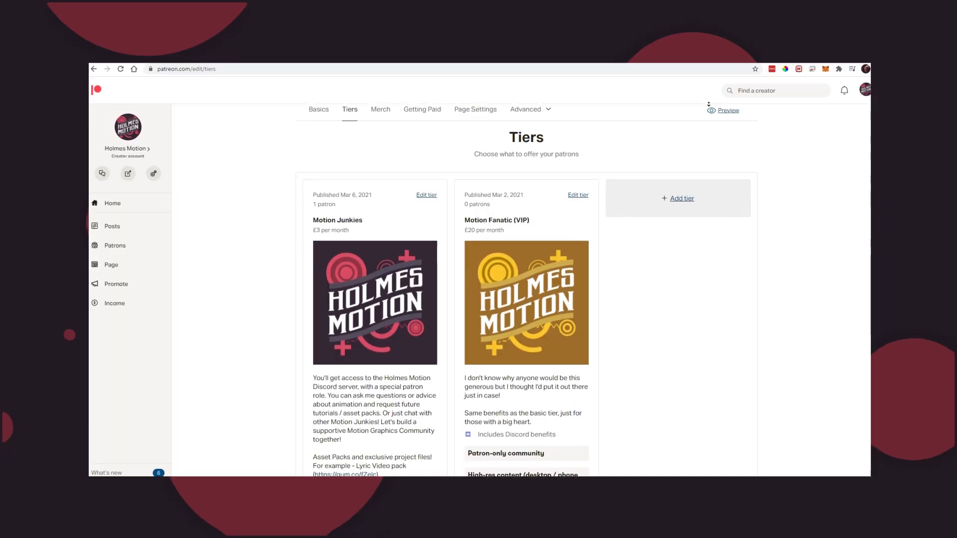
scroll(708, 104, "down", 3)
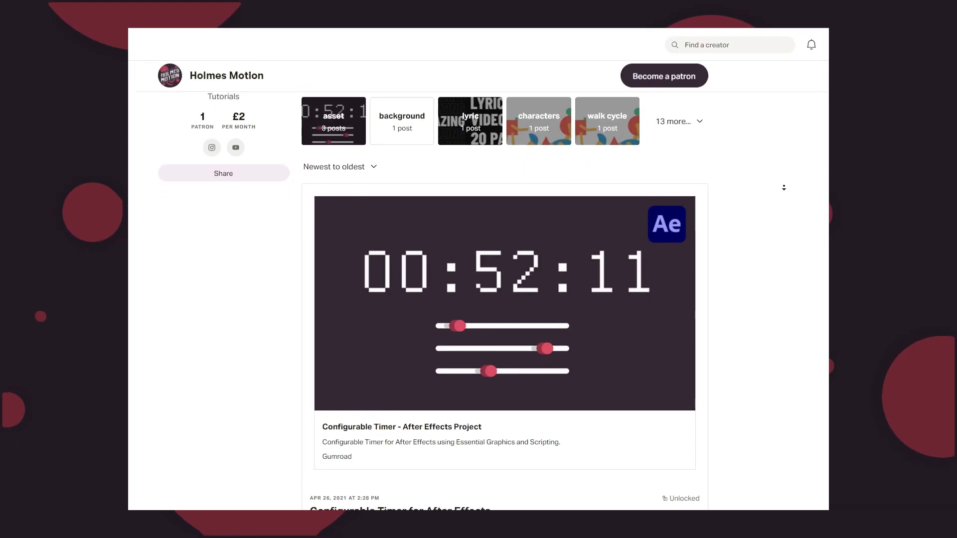
scroll(783, 188, "down", 7)
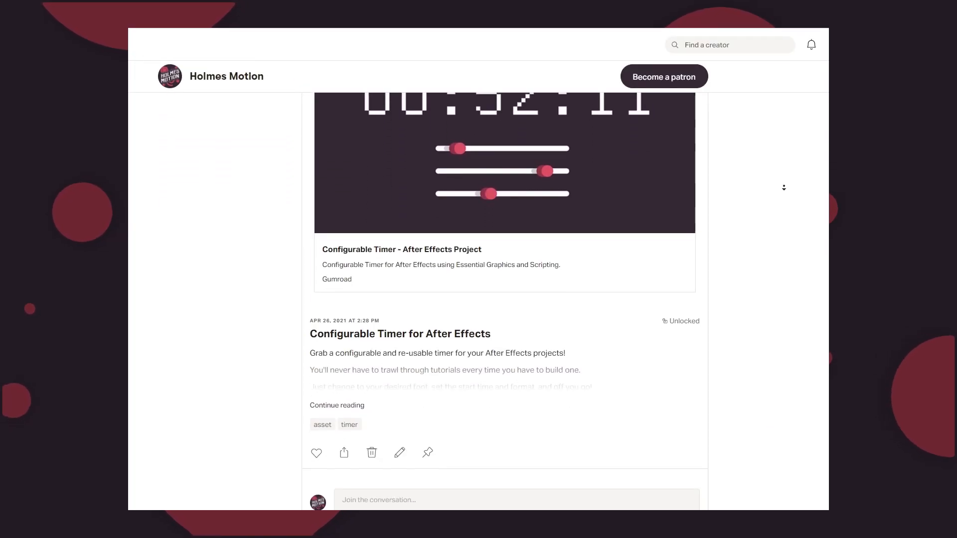
Step: Browse the Holmes Motion posts on Patreon, from the Configurable Timer for After Effects past the Burst Pack
scroll(783, 188, "down", 7)
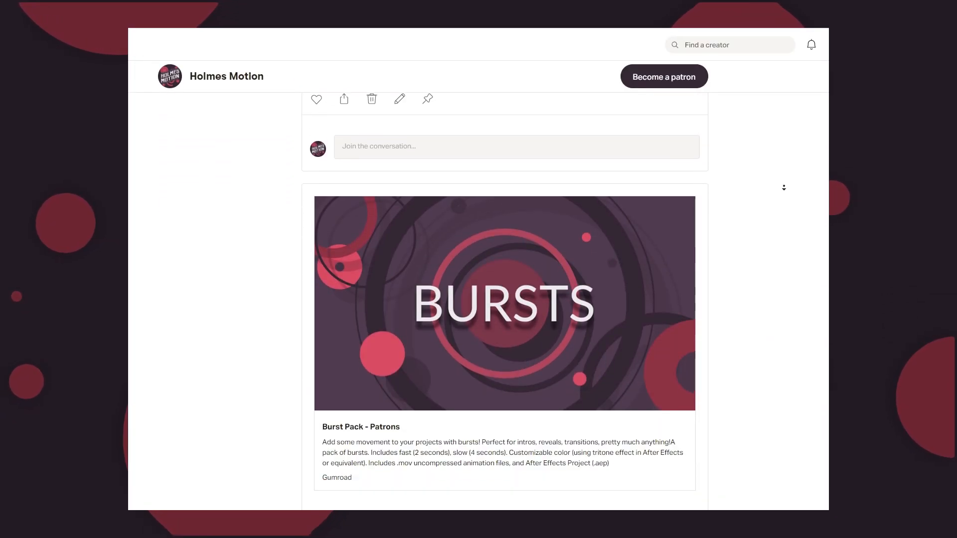
scroll(784, 188, "down", 7)
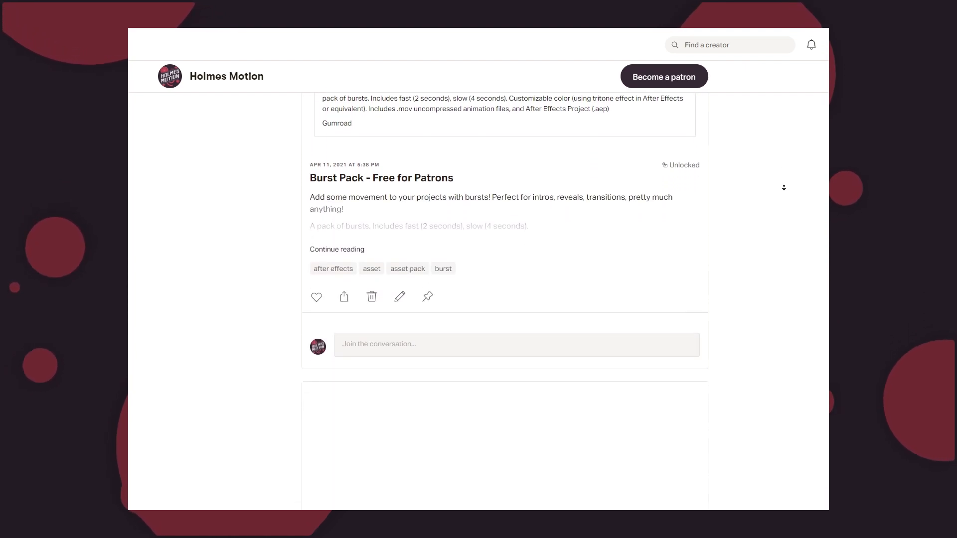
scroll(783, 187, "down", 5)
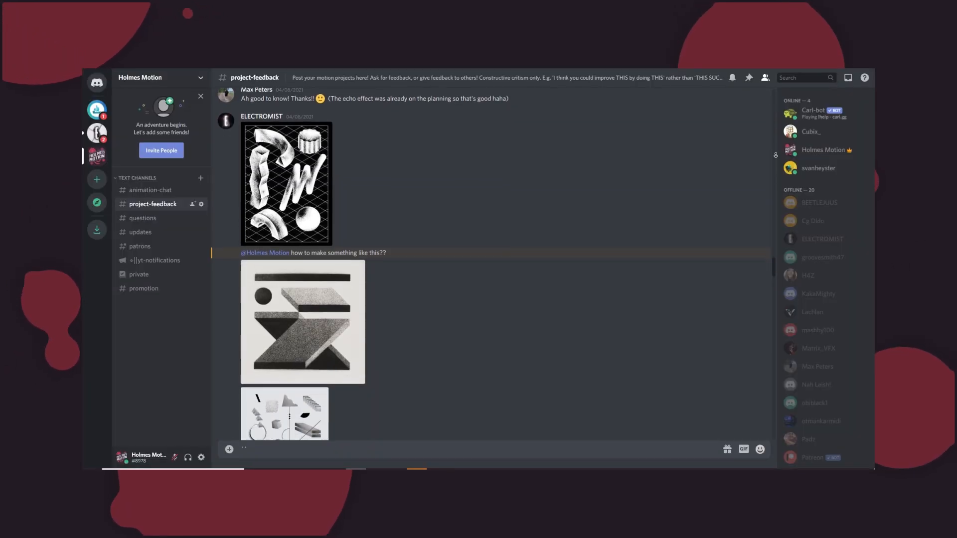
Step: Switch to Discord and read the project-feedback discussion about recreating the grainy isometric artwork in the Holmes Motion server
scroll(775, 155, "down", 3)
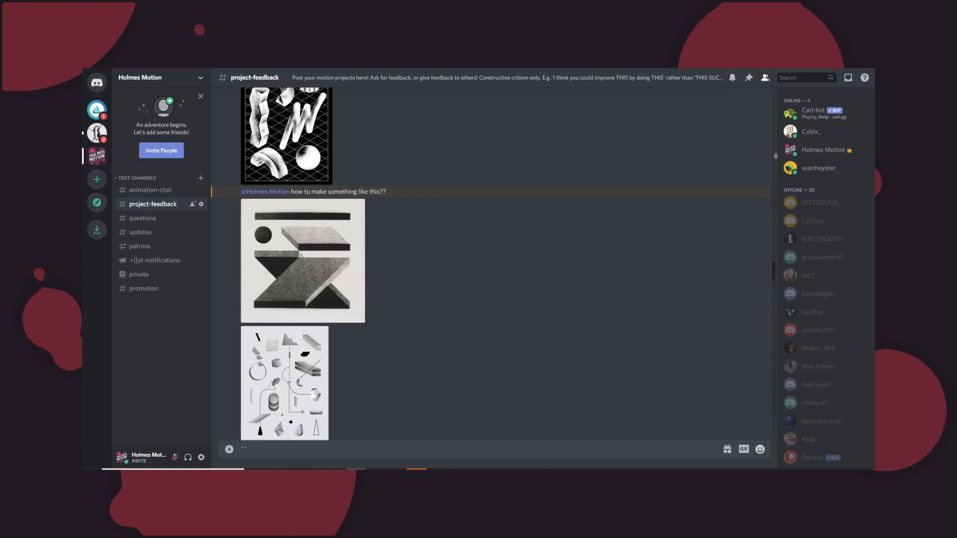
scroll(775, 155, "down", 3)
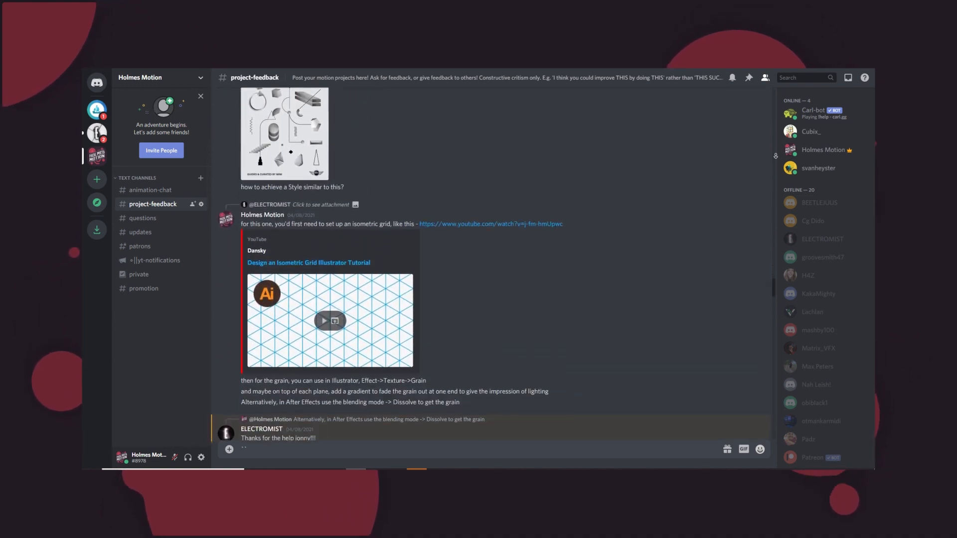
scroll(775, 156, "down", 3)
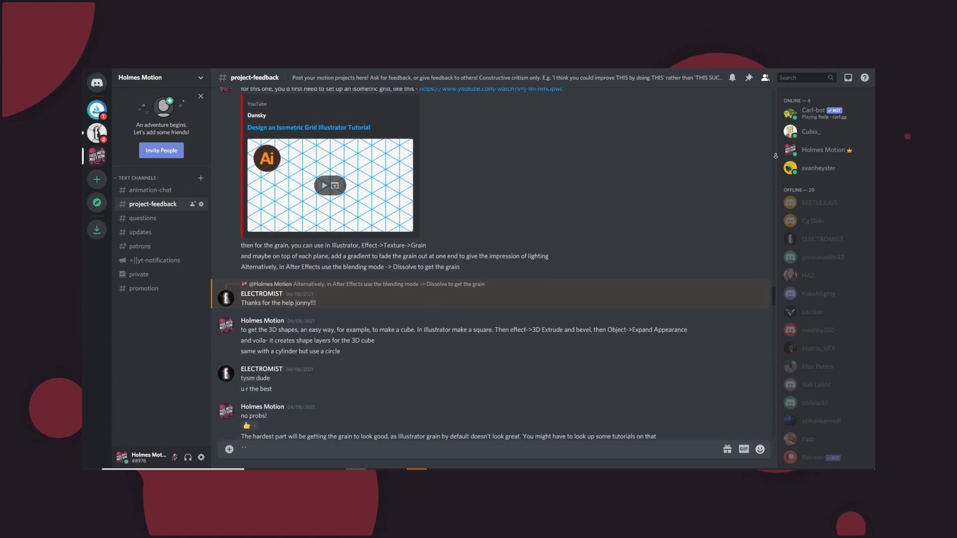